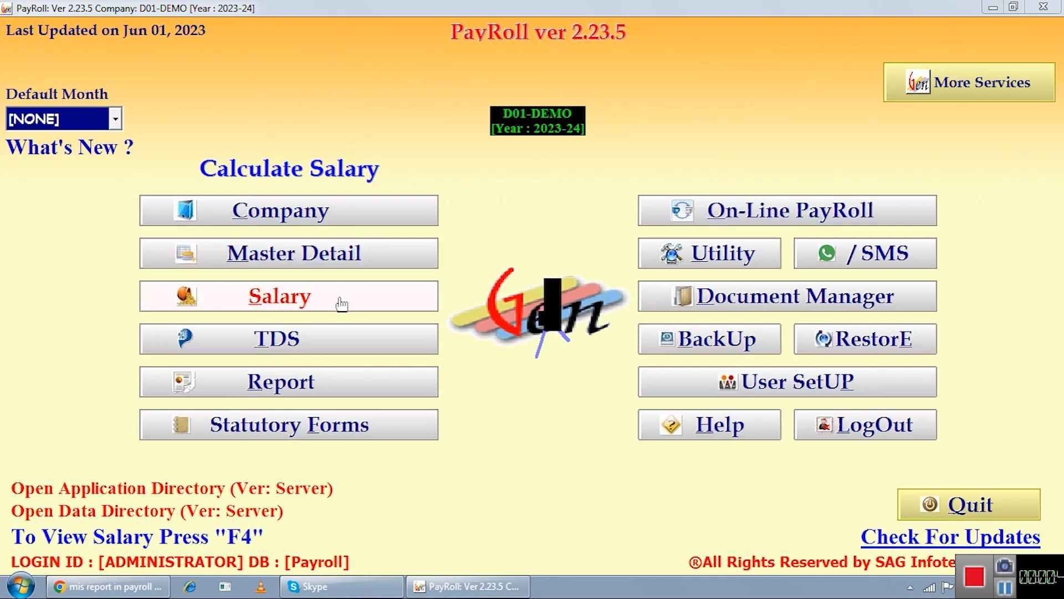
Open the pay slip generation report for June with all employees and proceed to the pay slip options.
click(310, 387)
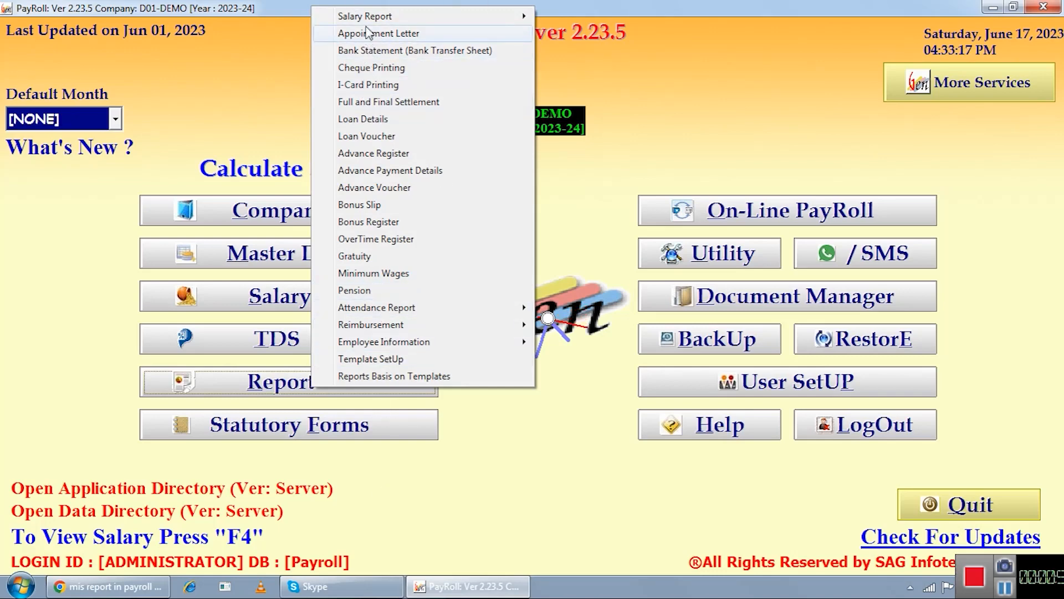
mouse_move(367, 22)
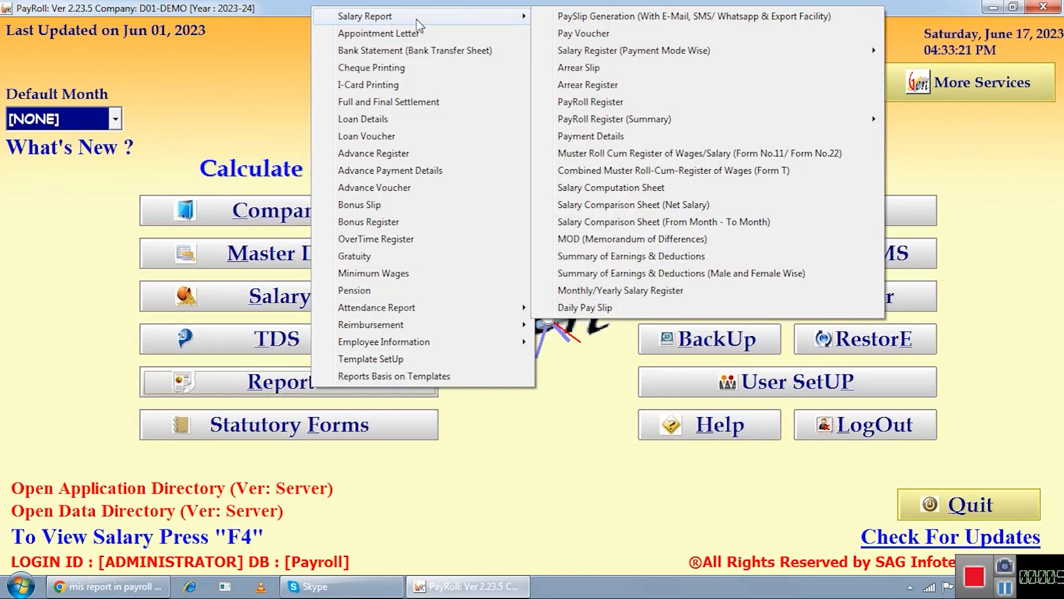
click(619, 16)
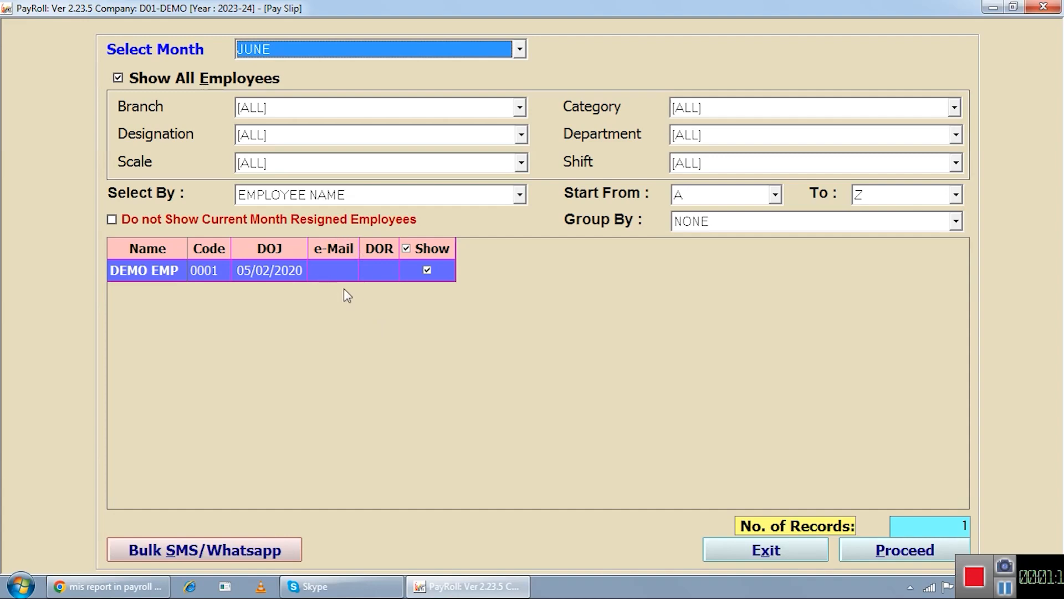
click(866, 551)
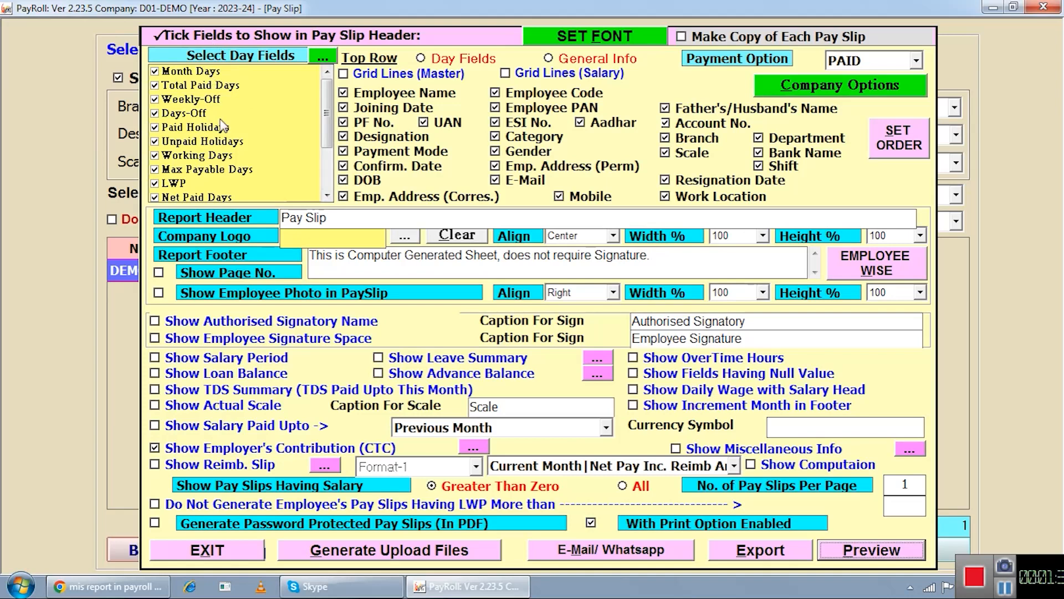
Enable actual scale, TDS summary, loan balance, salary period, employee signature space, authorised signatory name, overtime hours and null-value fields for the pay slip.
drag(323, 92, 324, 114)
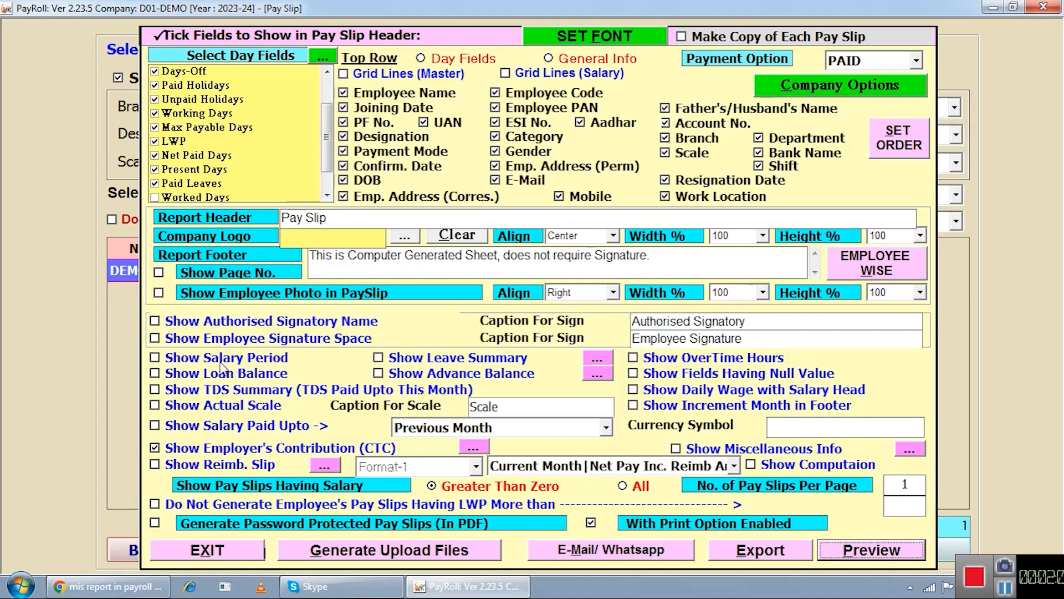
click(155, 405)
click(154, 389)
click(155, 373)
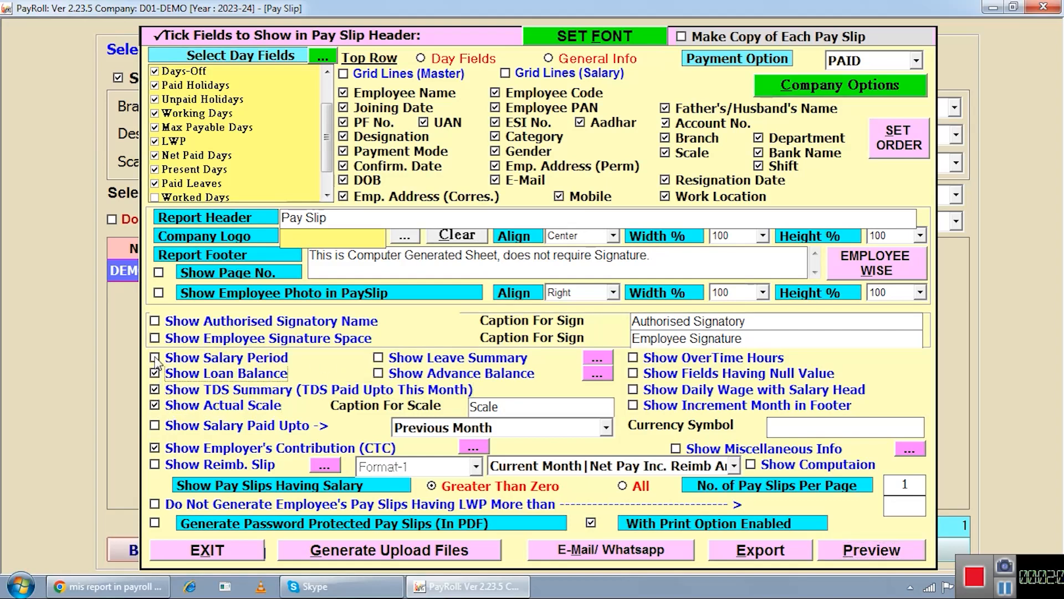
click(154, 357)
click(155, 338)
click(154, 321)
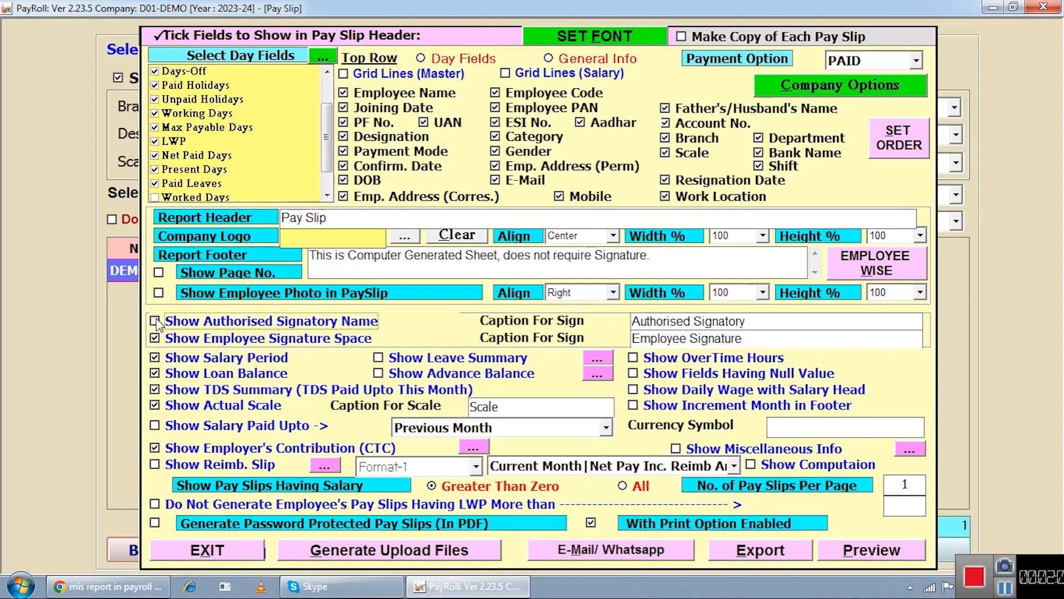
click(633, 357)
click(633, 374)
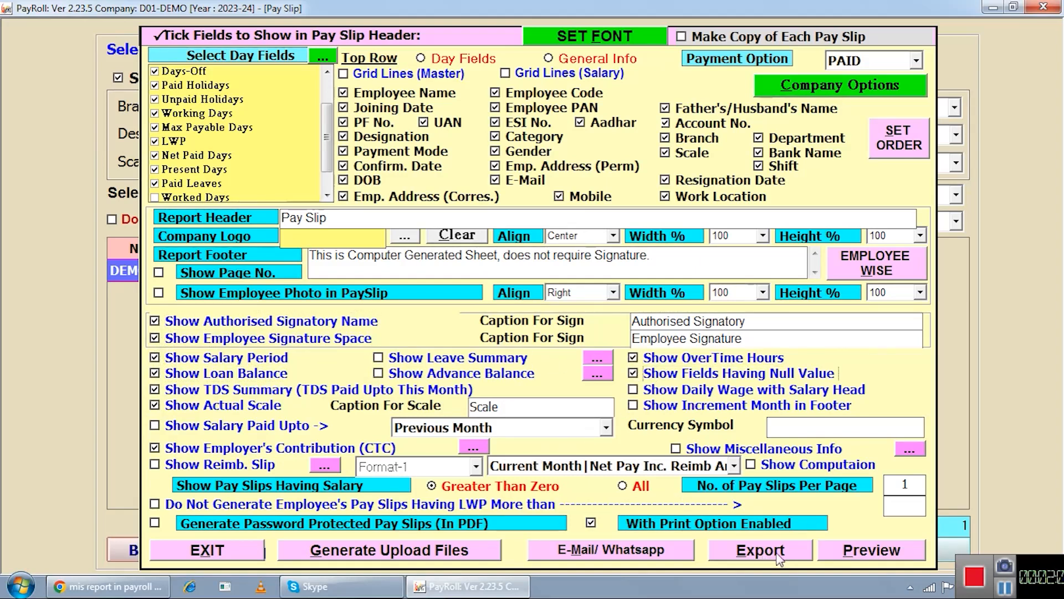
Preview the June pay slip and review it from the employee details down to the signature area.
click(830, 554)
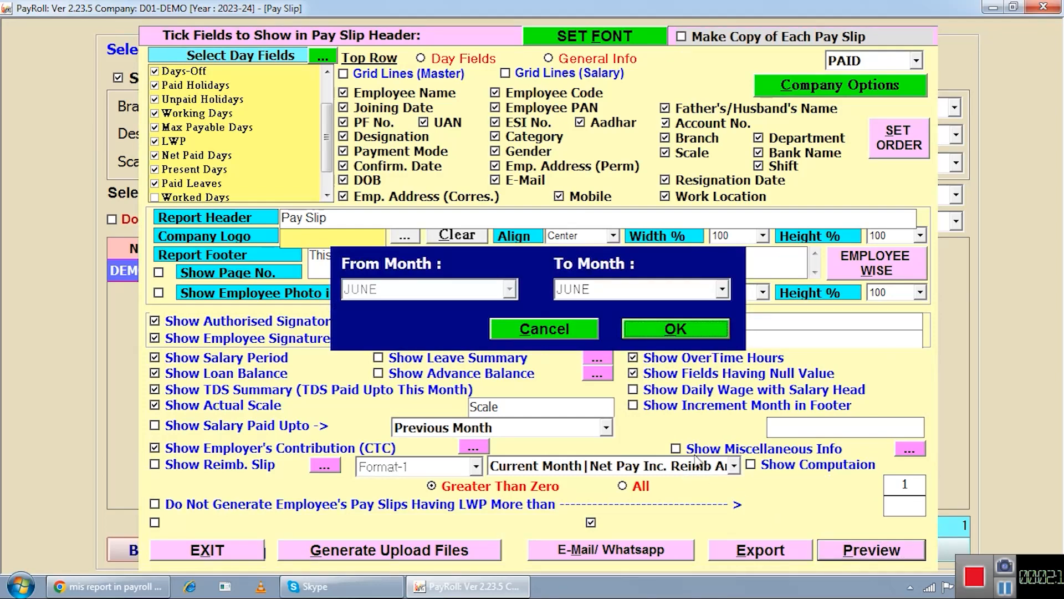
click(688, 328)
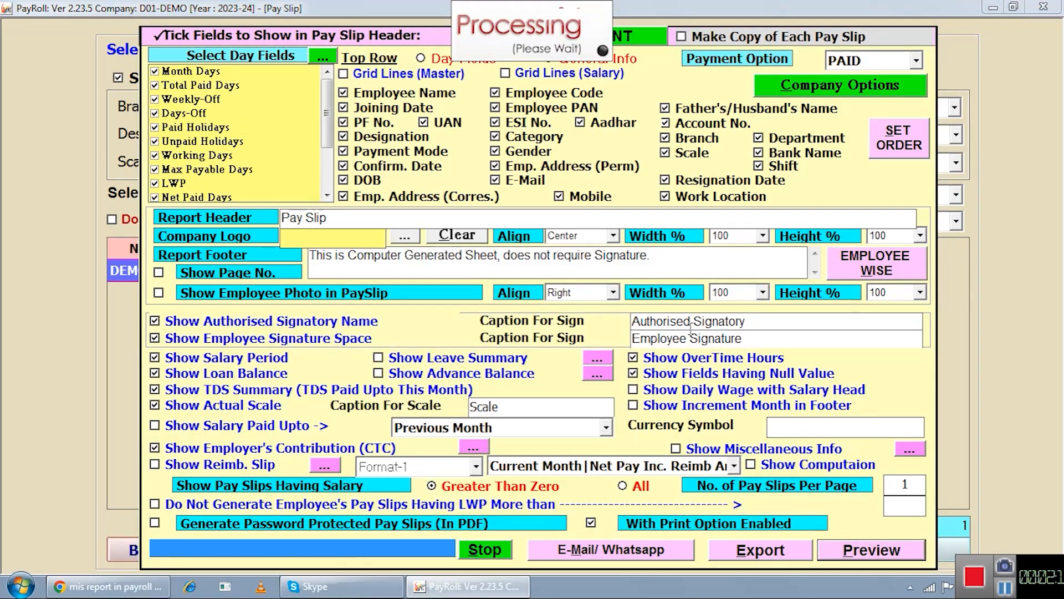
scroll(692, 360, down, 10)
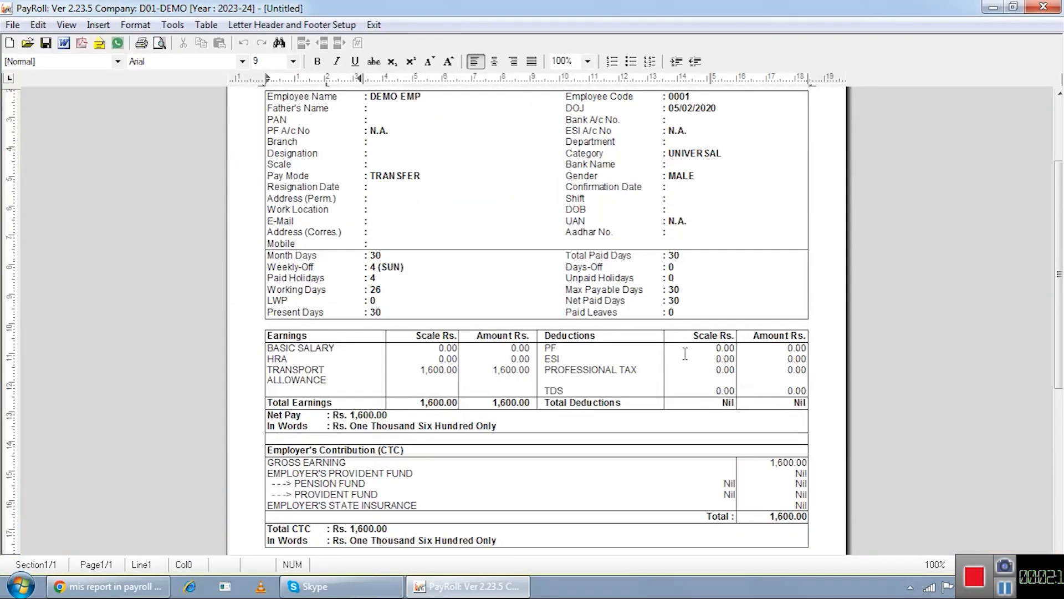
scroll(692, 418, up, 4)
scroll(691, 419, up, 4)
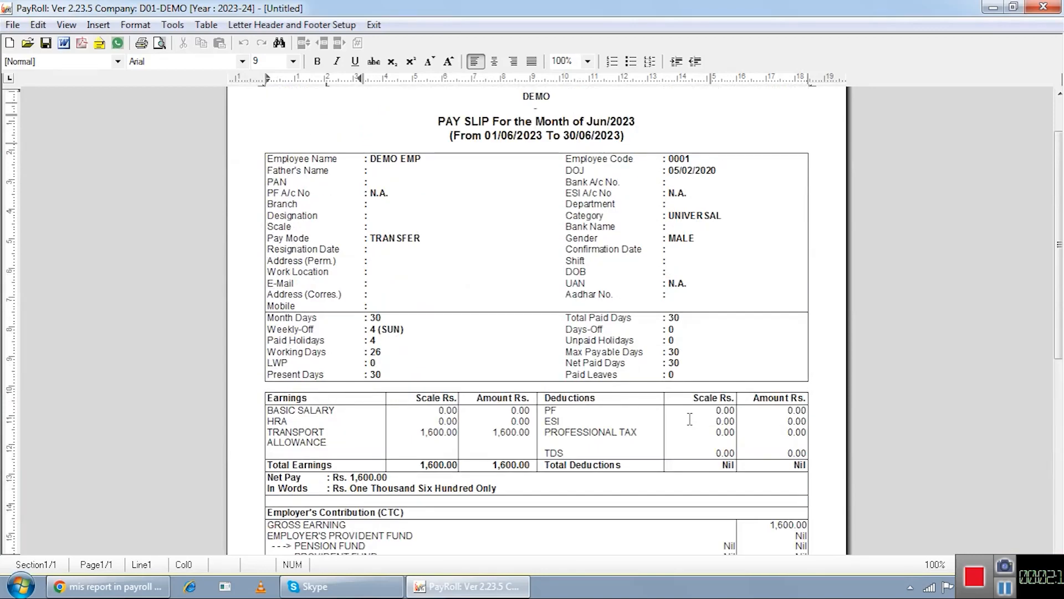
scroll(690, 418, up, 2)
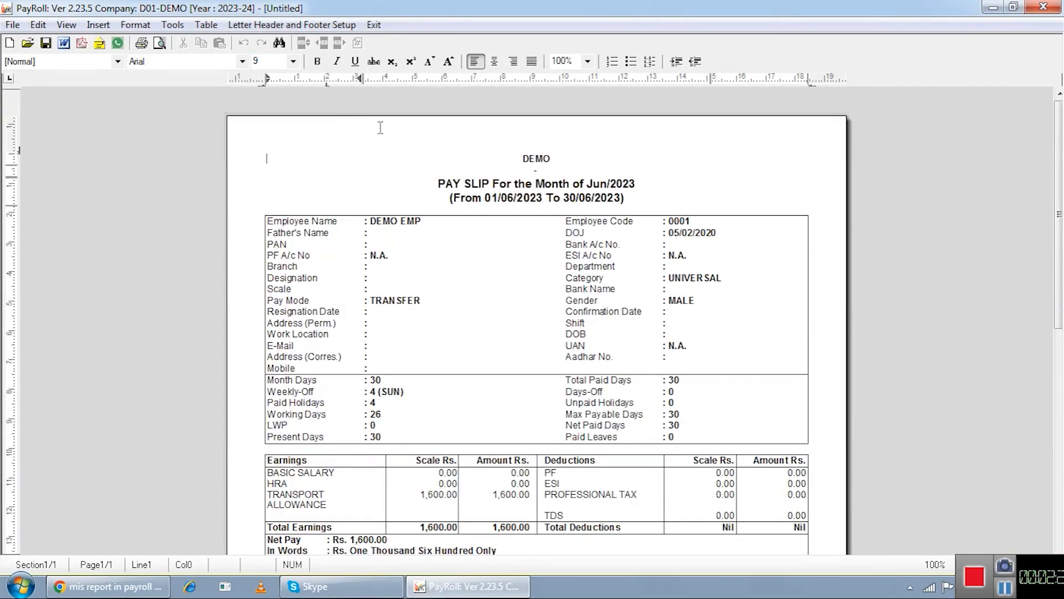
scroll(450, 251, down, 6)
scroll(450, 251, down, 1)
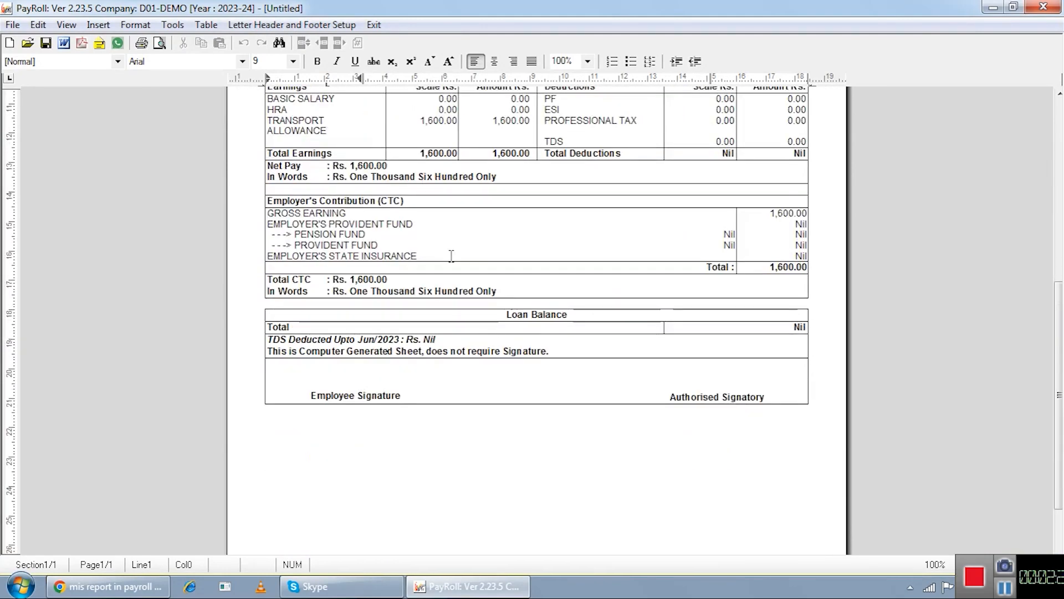
scroll(104, 112, up, 7)
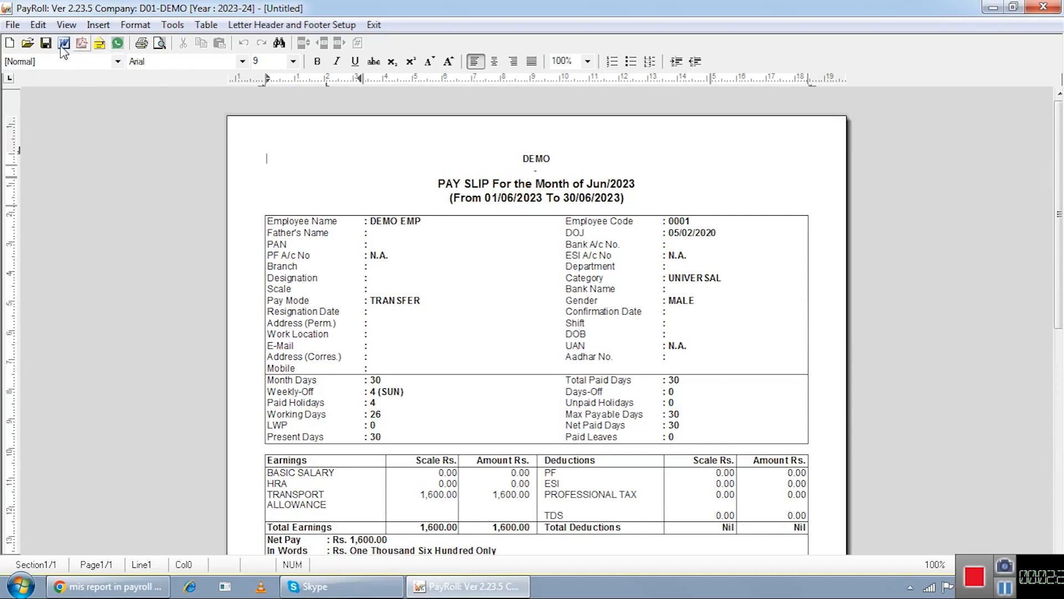
Check the e-mail/WhatsApp setup for the previewed pay slip, close it and exit the preview.
click(117, 44)
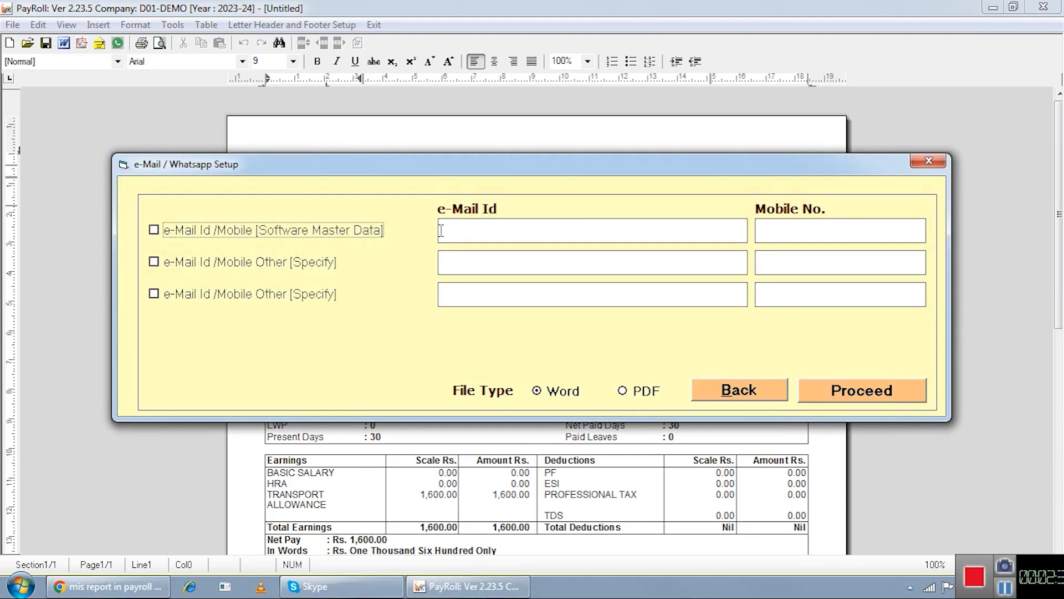
click(486, 227)
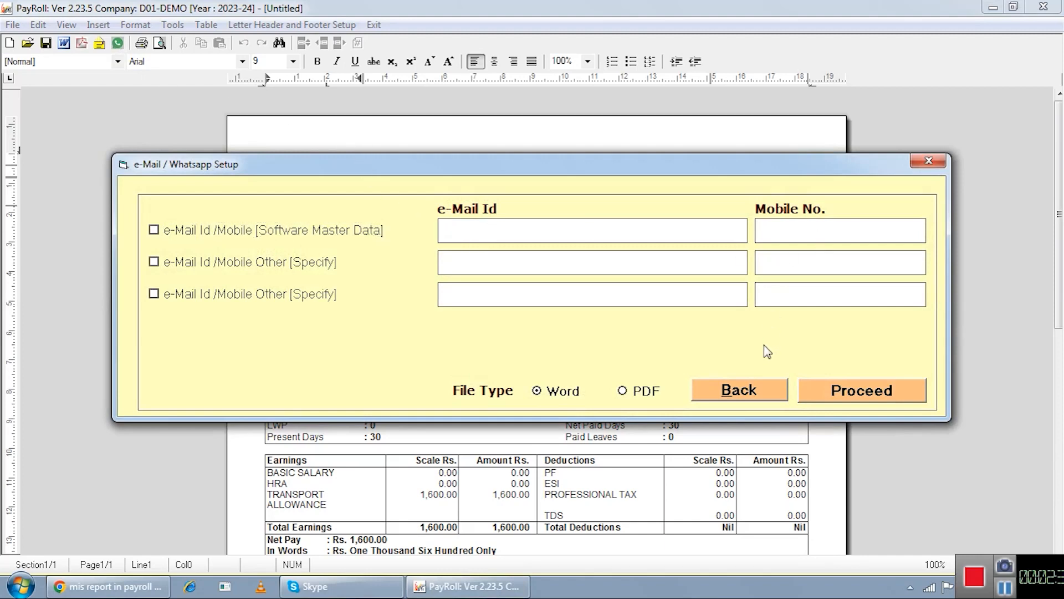
click(929, 162)
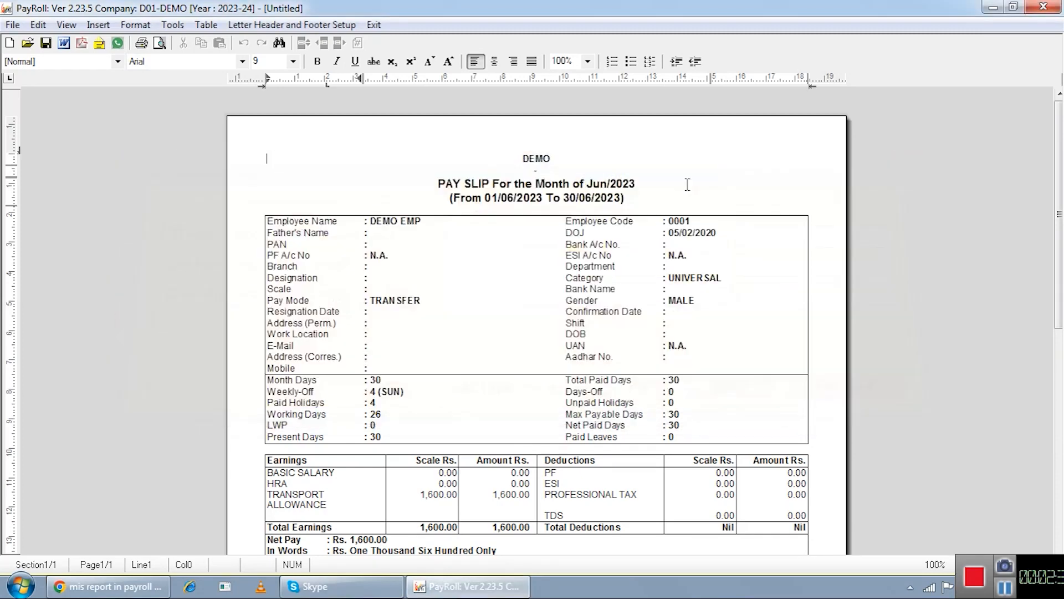
click(376, 25)
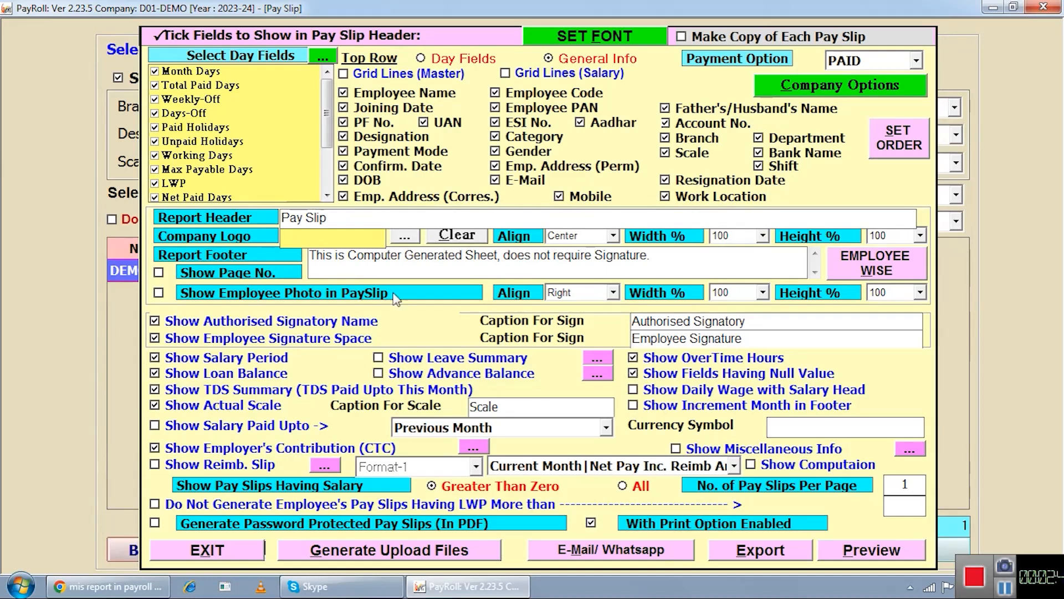
Generate the June pay slip upload files in read-only PDF format without a digital signature, authorising with the administrator password.
click(331, 564)
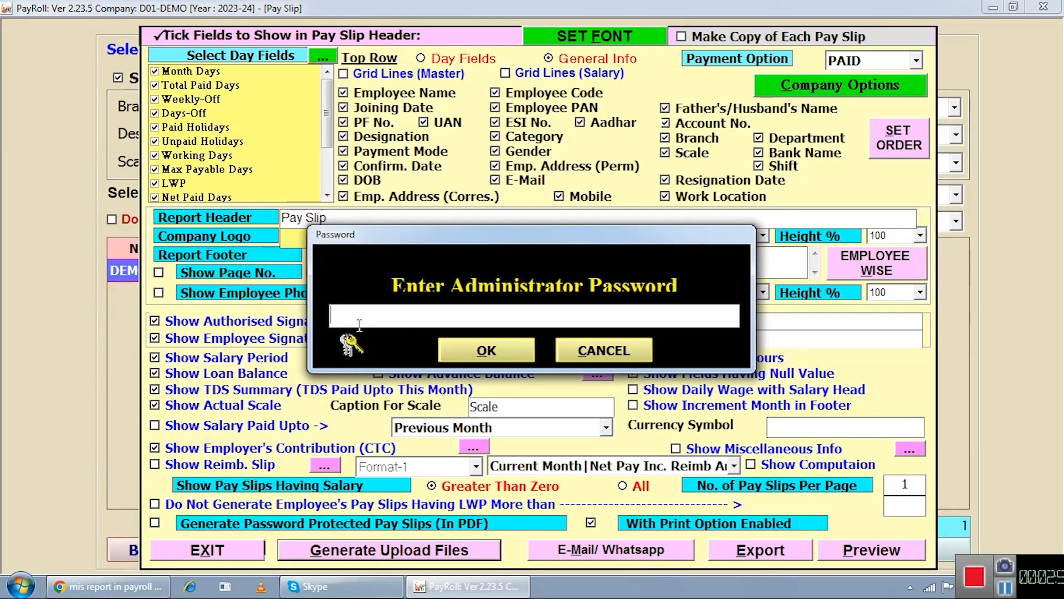
text(*****)
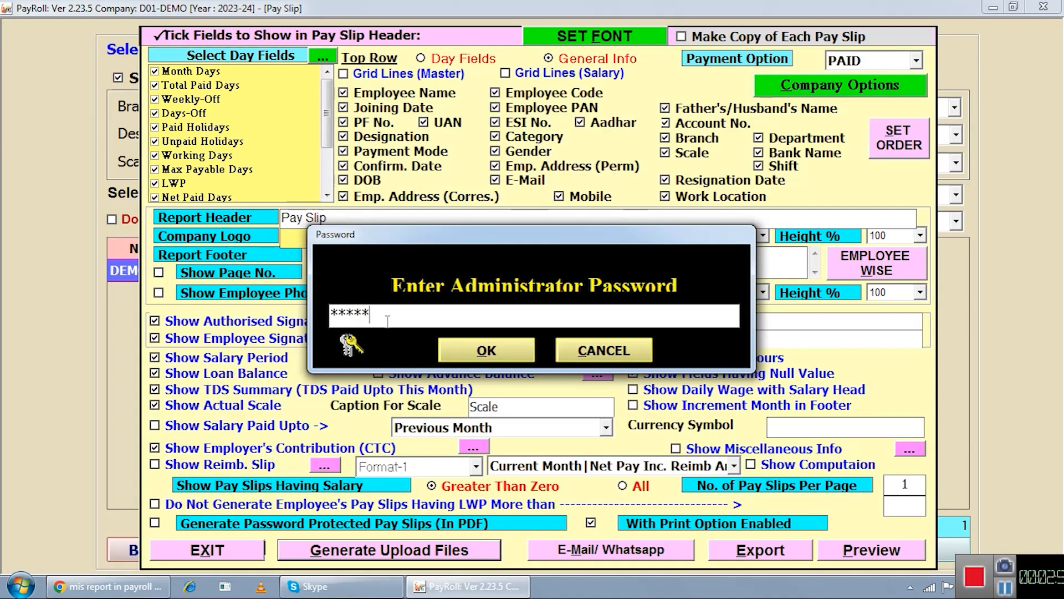
click(444, 349)
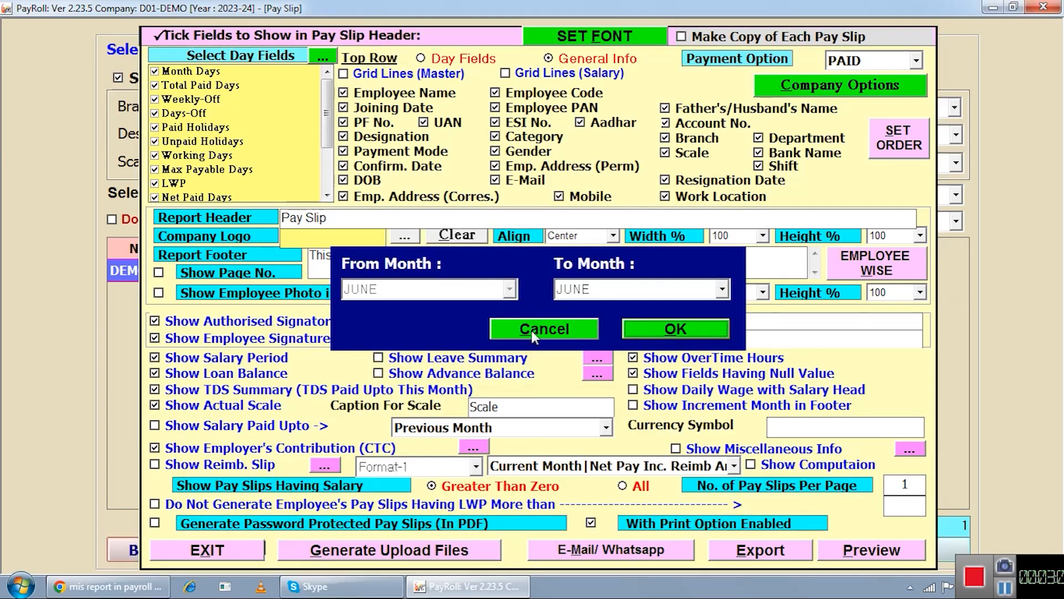
click(669, 331)
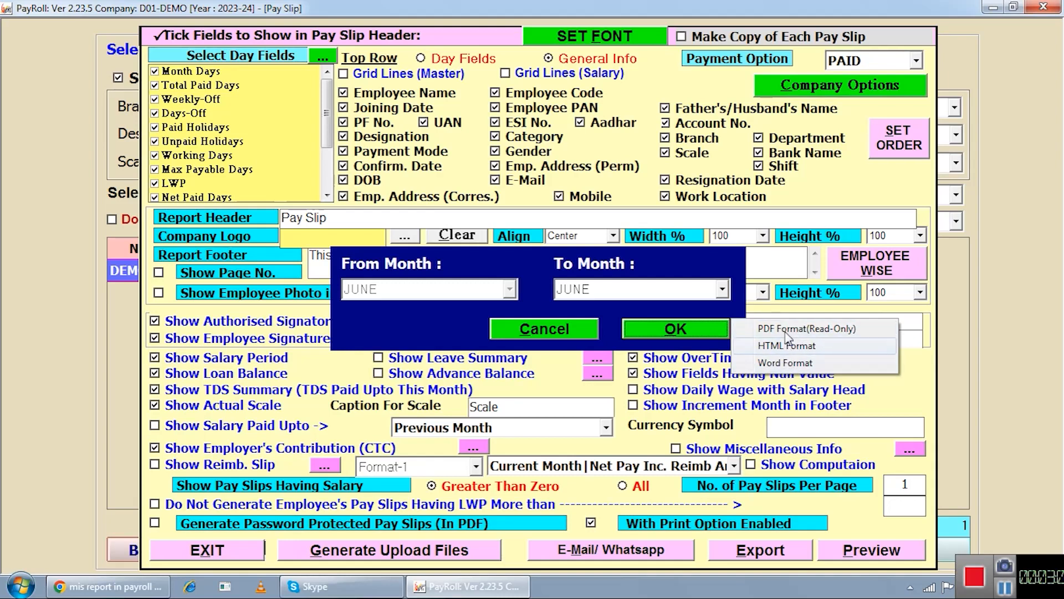
click(790, 329)
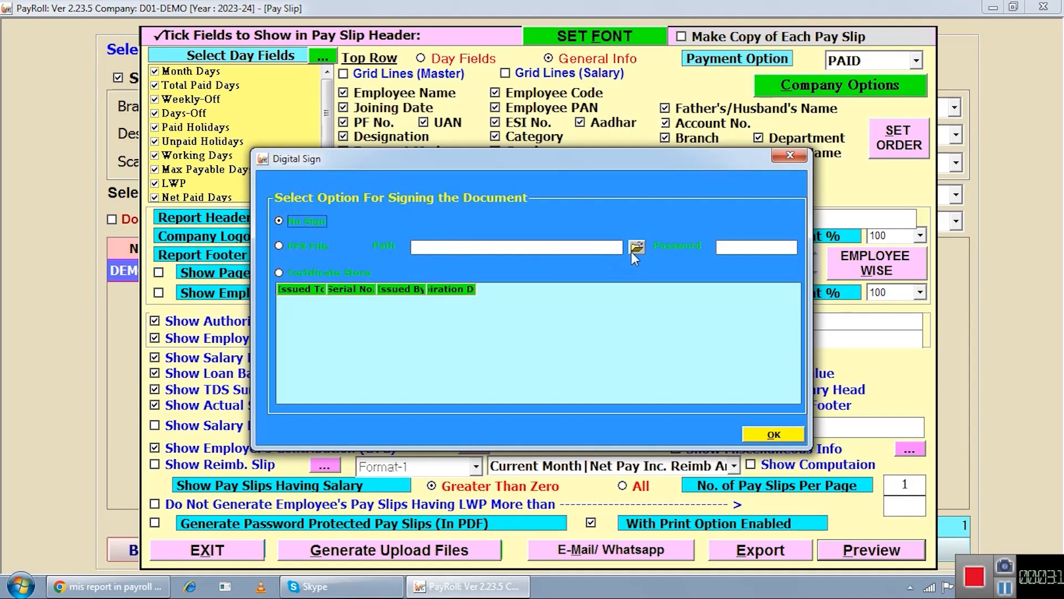
click(752, 438)
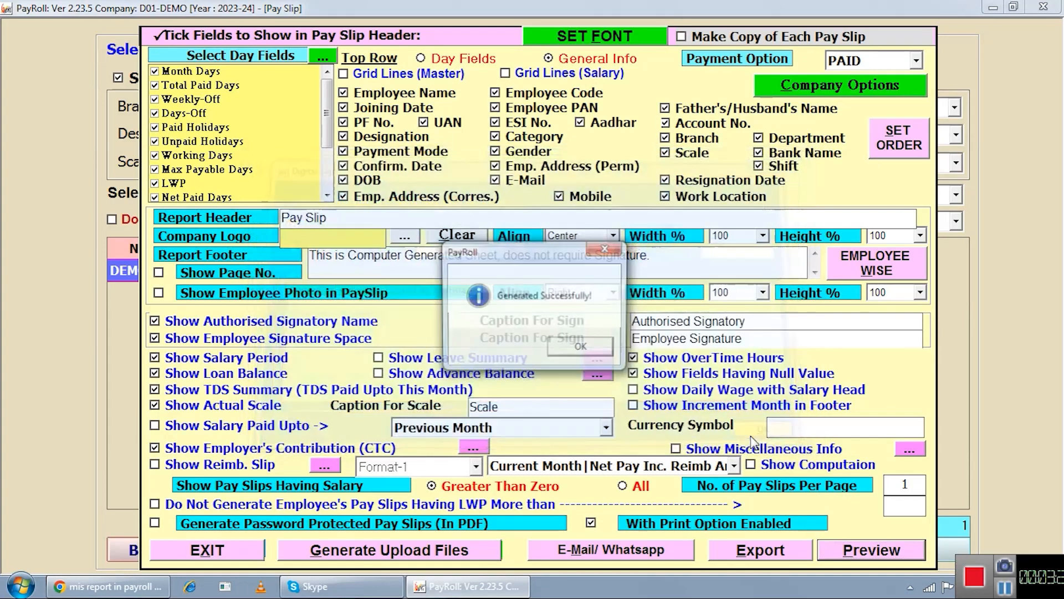
click(591, 354)
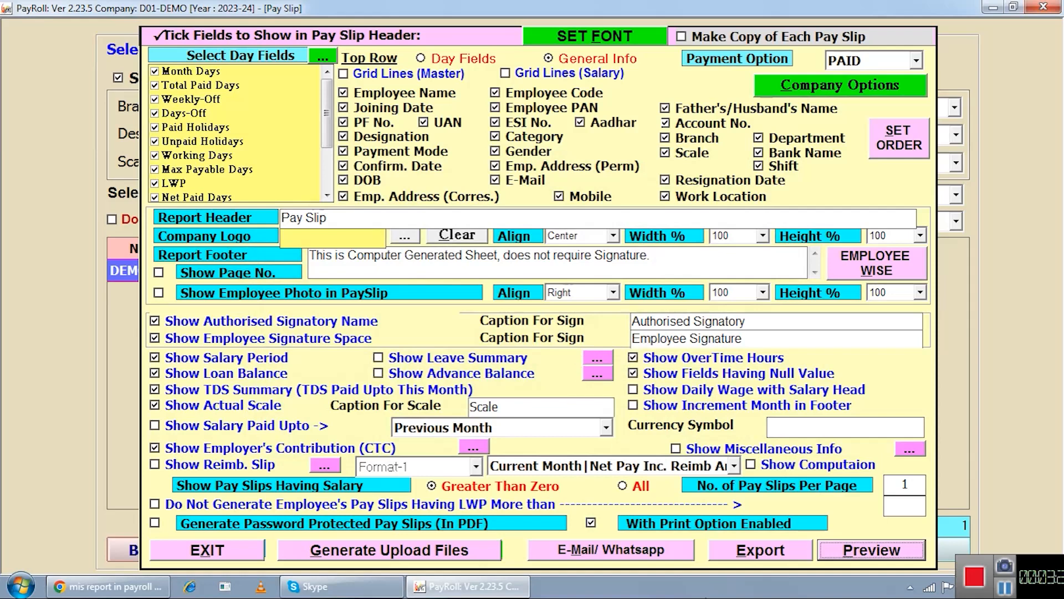
Prepare June pay slips as PDF for e-mail/WhatsApp, entering the administrator password, limiting them to employees with e-mail IDs and dismissing digital signing.
click(646, 555)
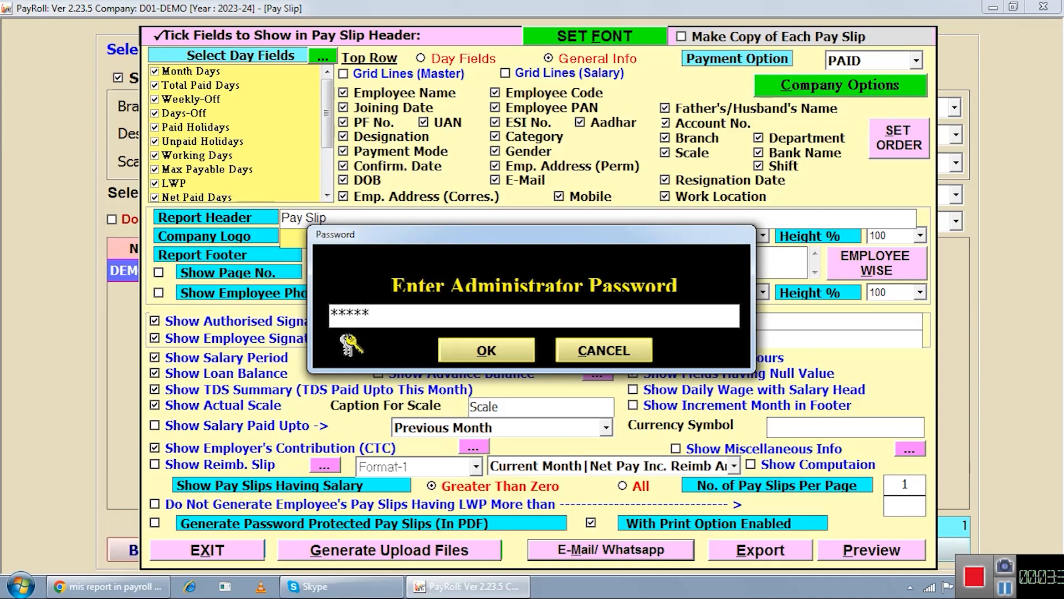
click(496, 357)
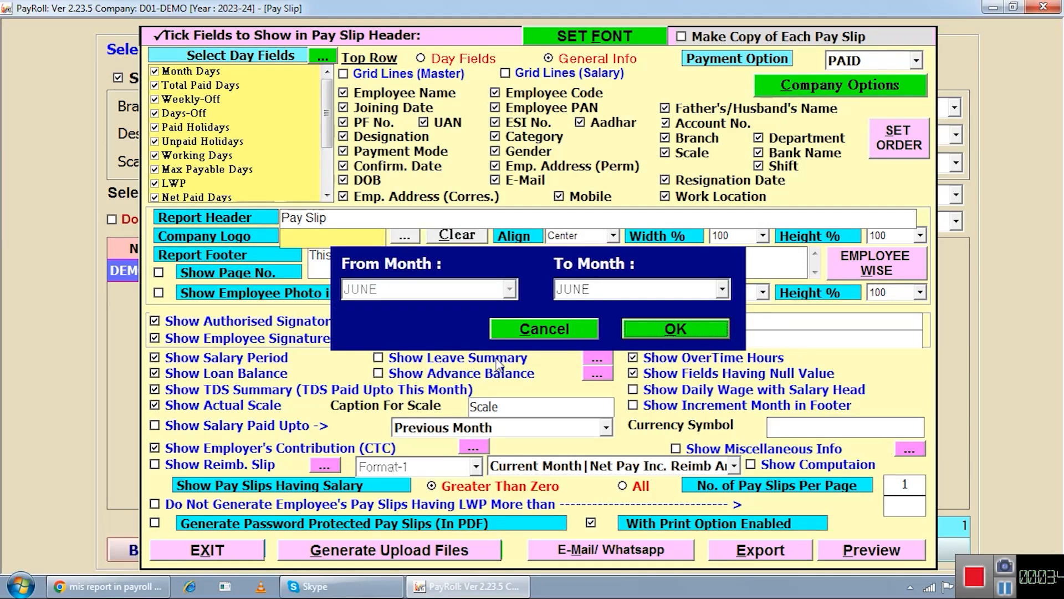
click(641, 335)
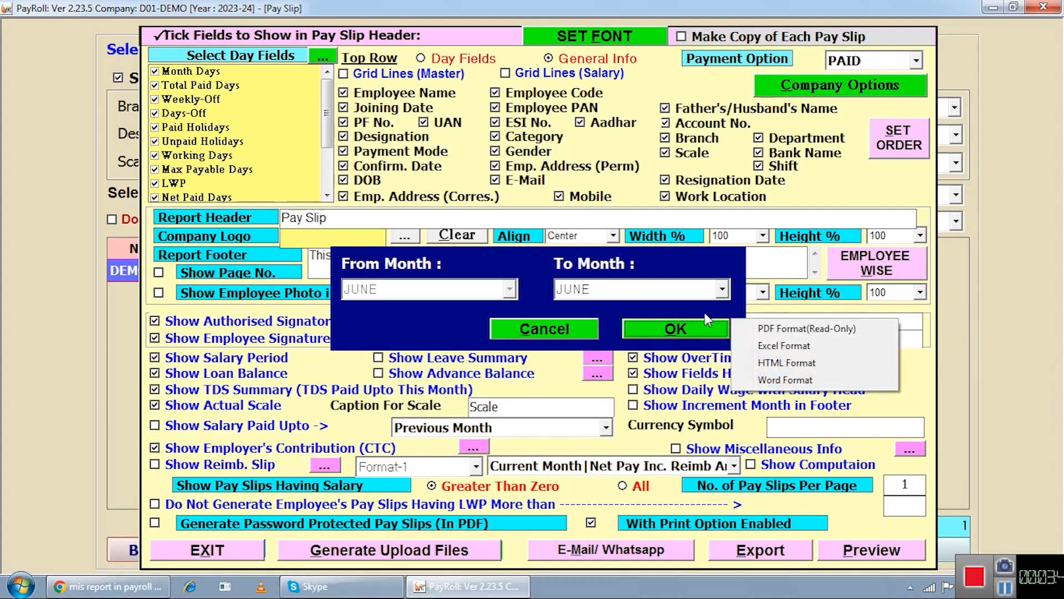
click(787, 329)
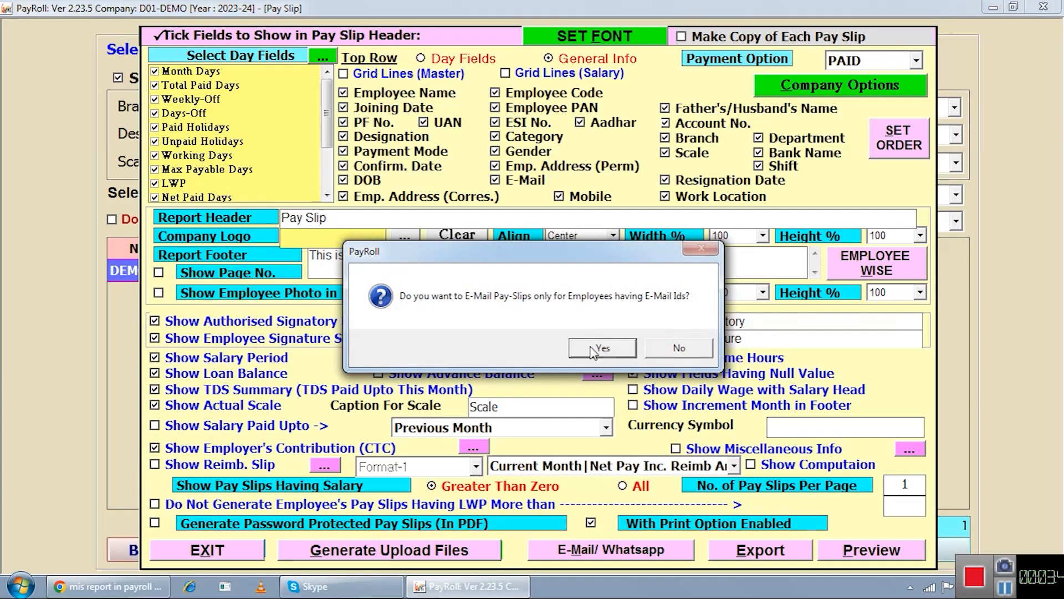
click(603, 347)
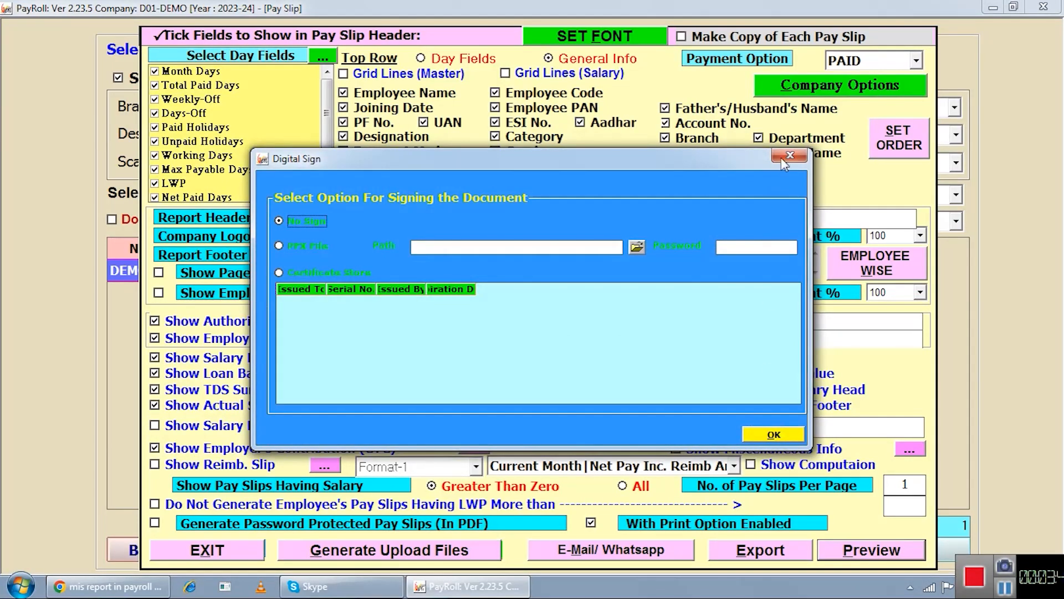
click(782, 159)
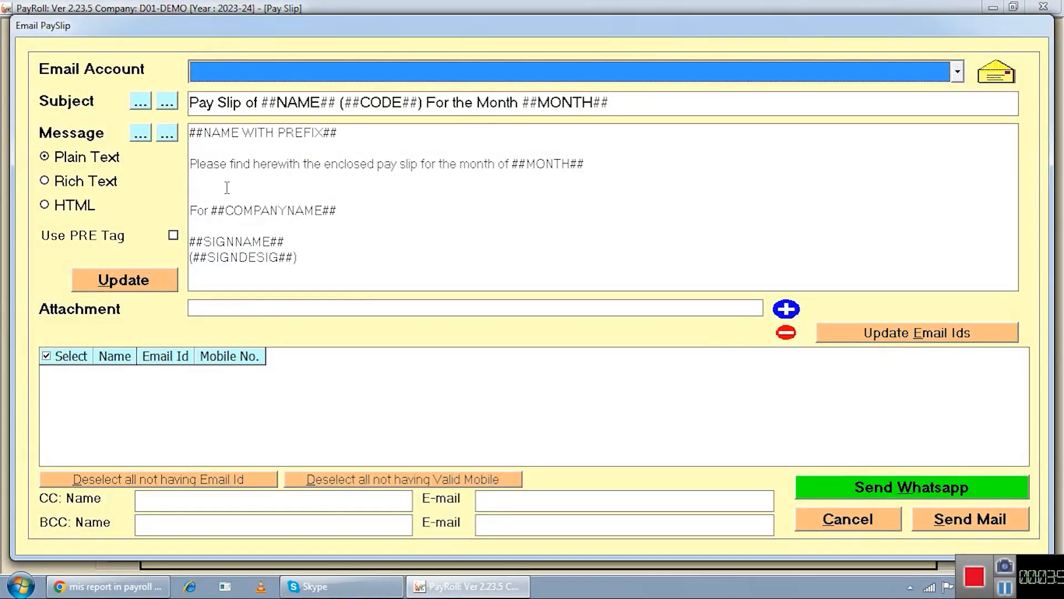
Select the pay slip message text and try to send the pay slips through WhatsApp.
drag(327, 249, 167, 128)
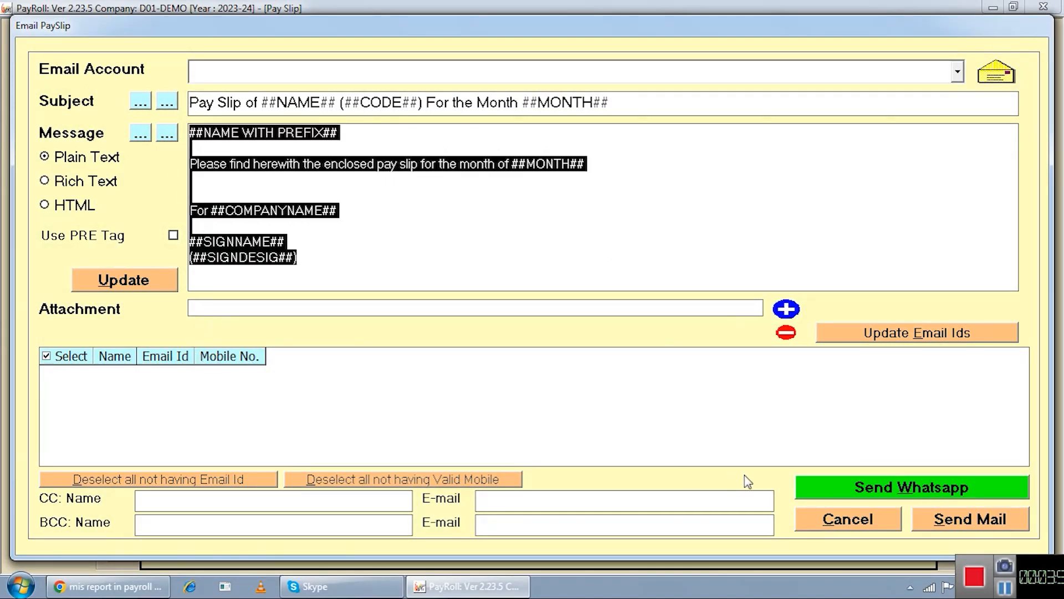
click(878, 493)
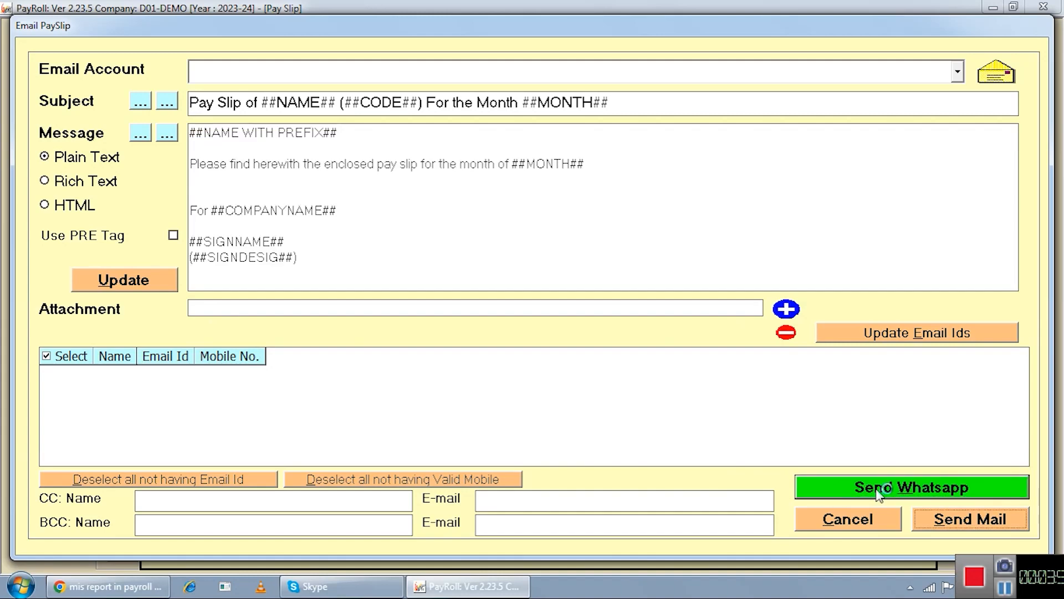
click(556, 353)
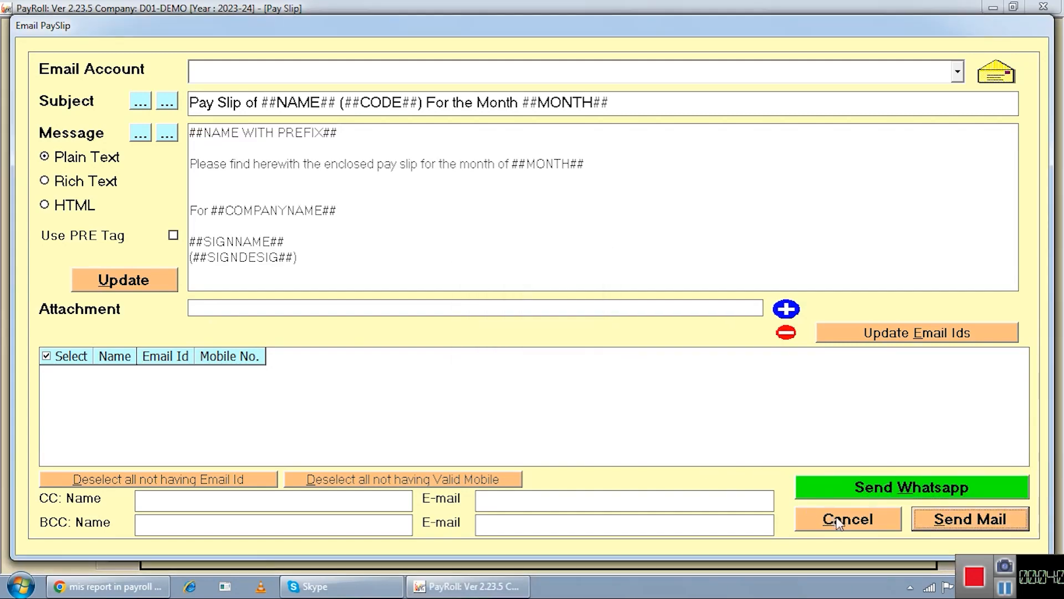
Cancel the pay slip e-mail and exit both the pay slip options and the employee selection.
click(838, 523)
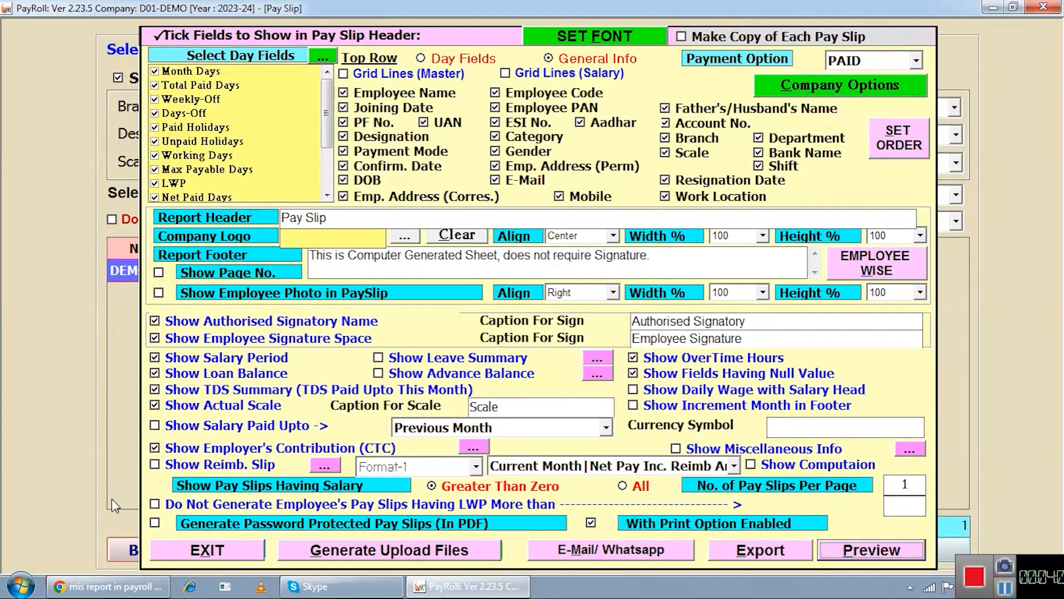
click(186, 551)
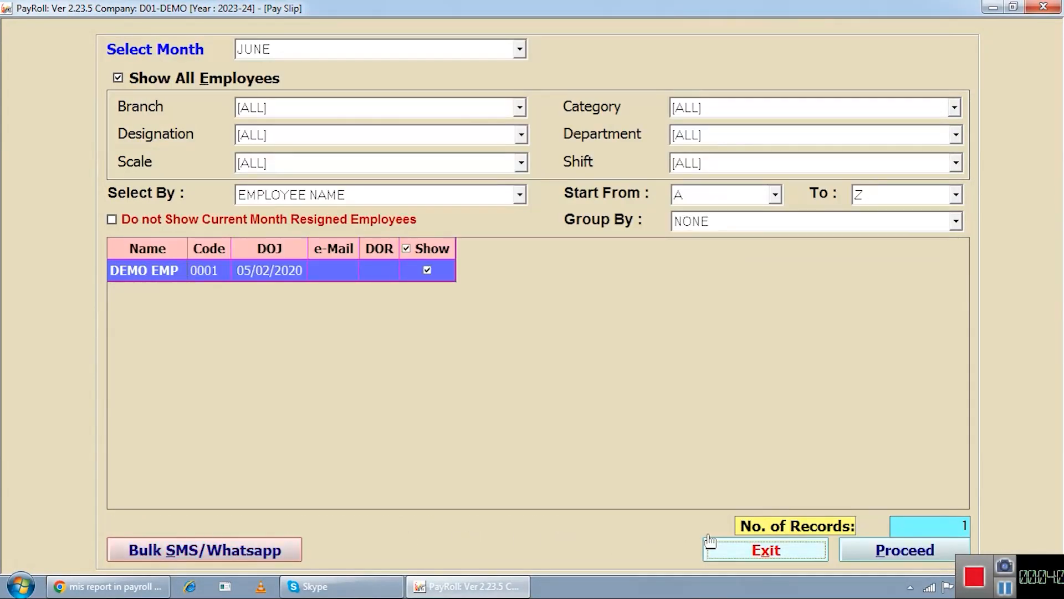
click(721, 552)
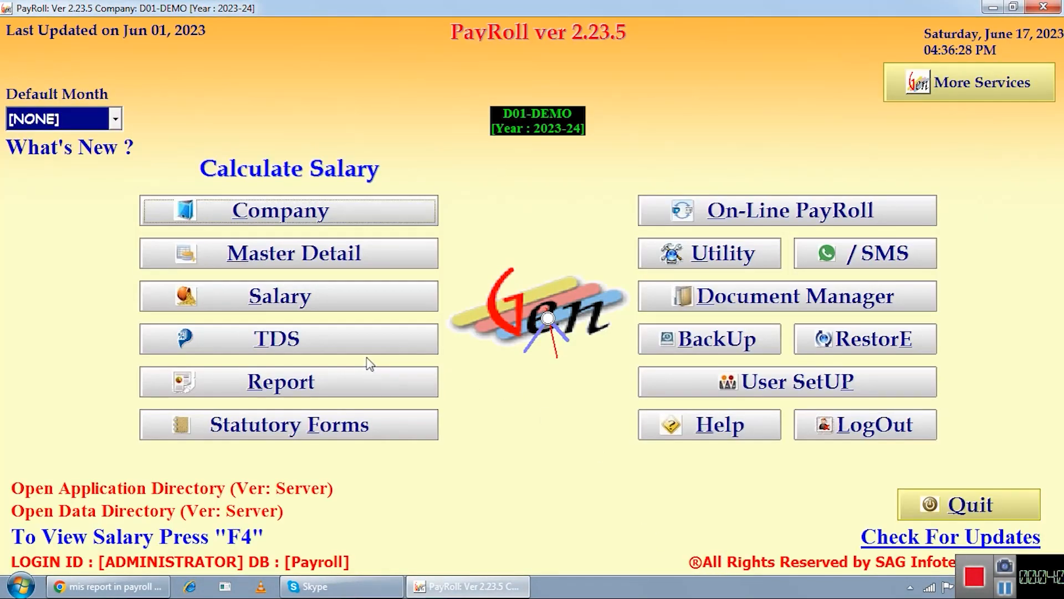
Open the PayRoll Register from the salary reports.
click(368, 382)
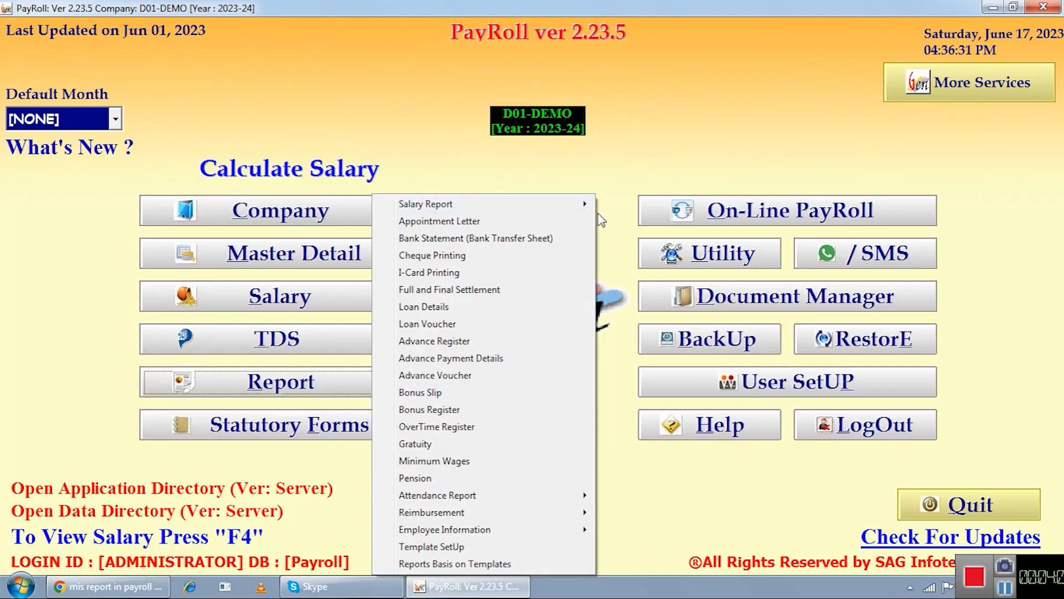
mouse_move(582, 206)
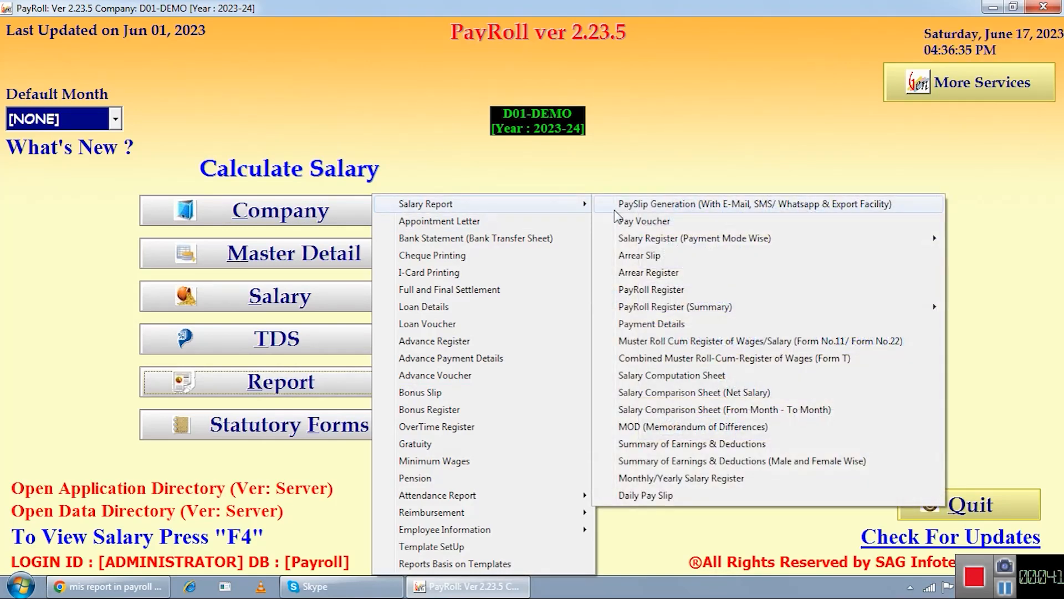
mouse_move(639, 244)
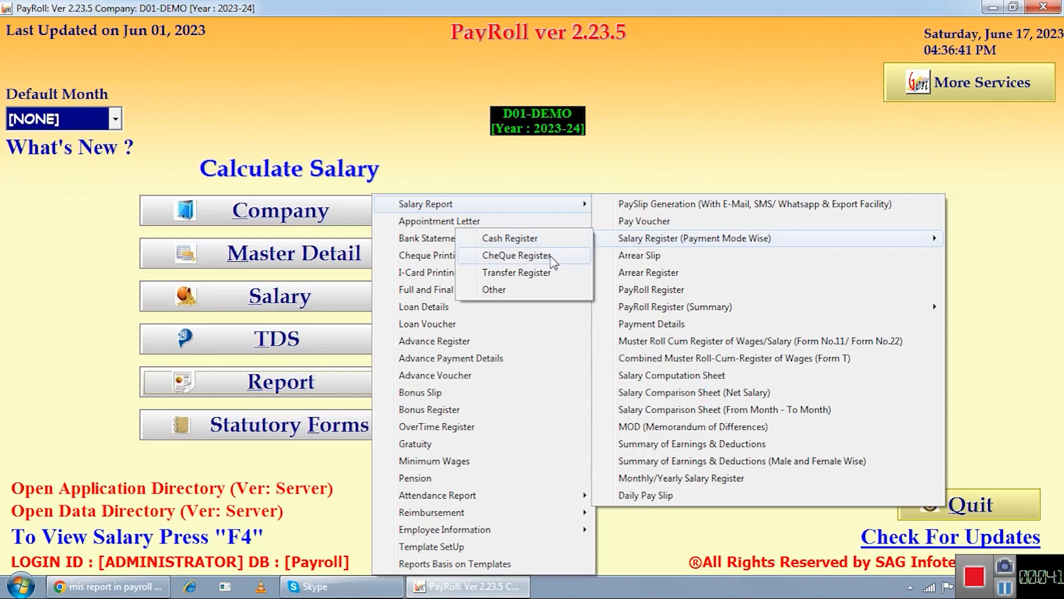
mouse_move(728, 322)
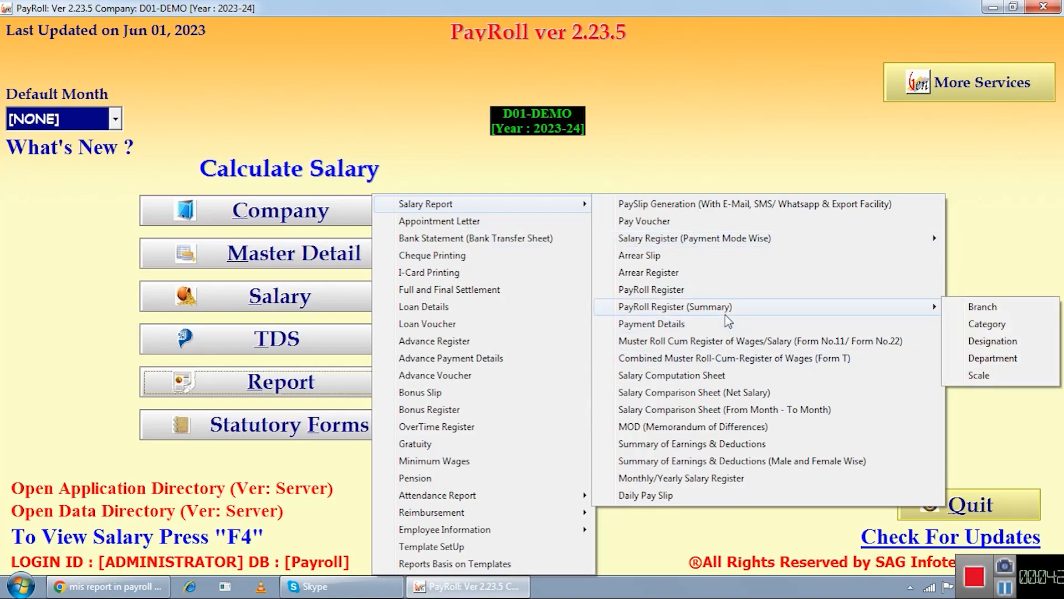
click(665, 298)
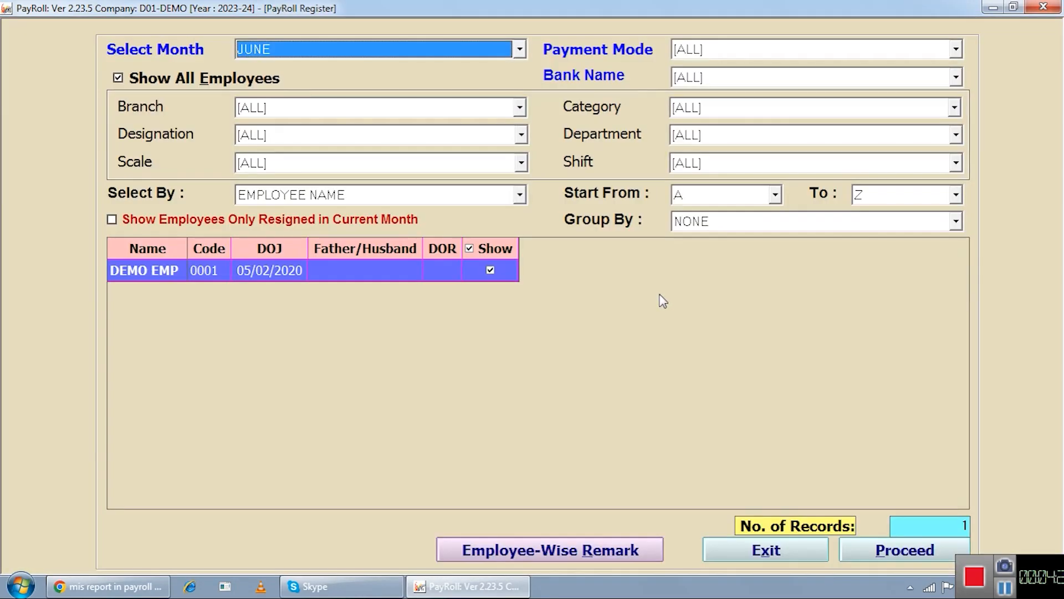
Check the employee-wise remark entry for the June payroll register and cancel it without adding a remark.
click(898, 552)
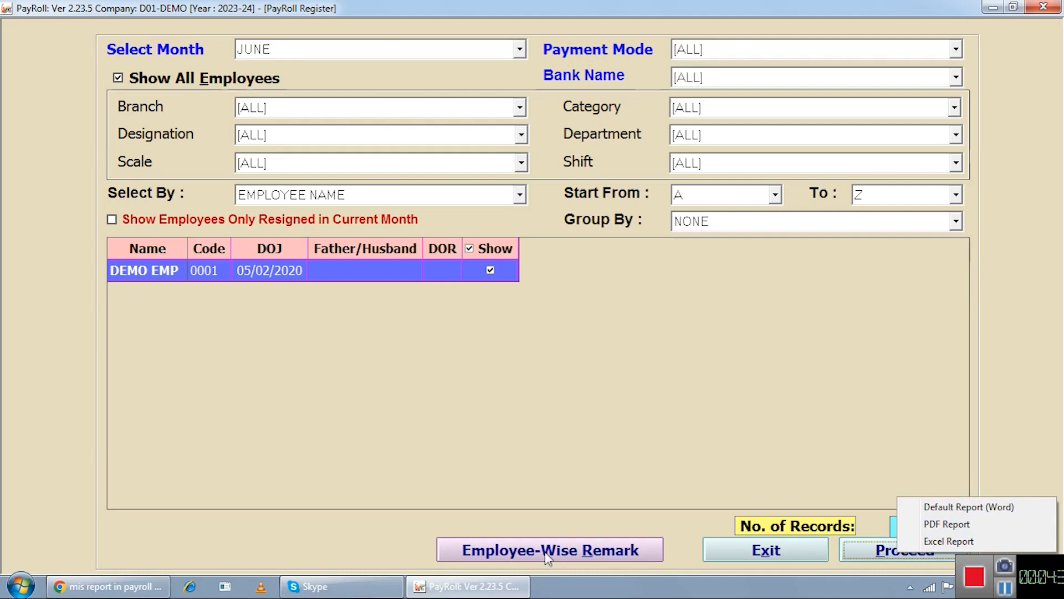
click(579, 553)
click(582, 553)
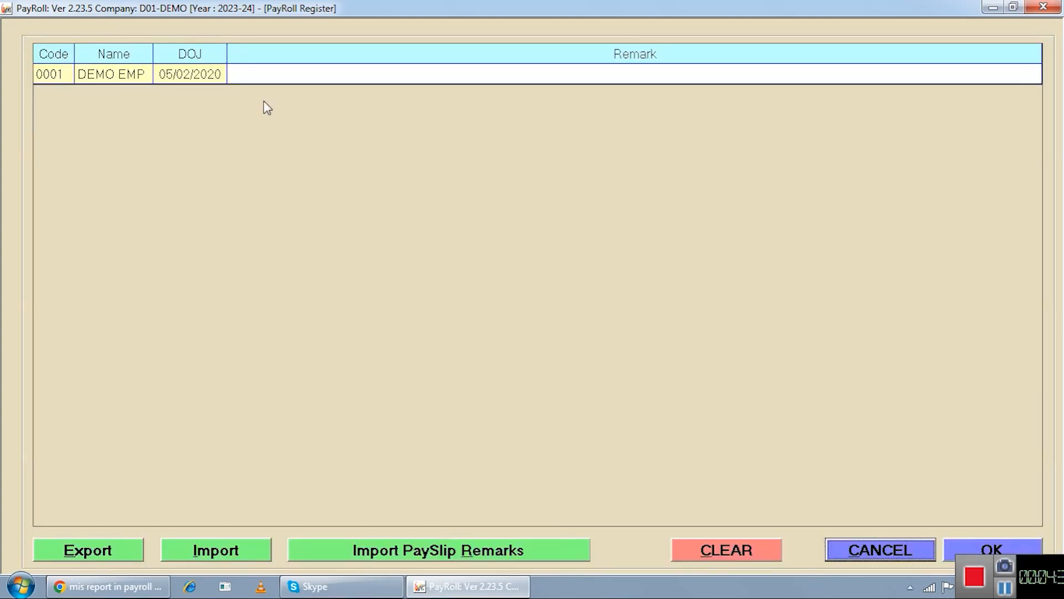
click(302, 74)
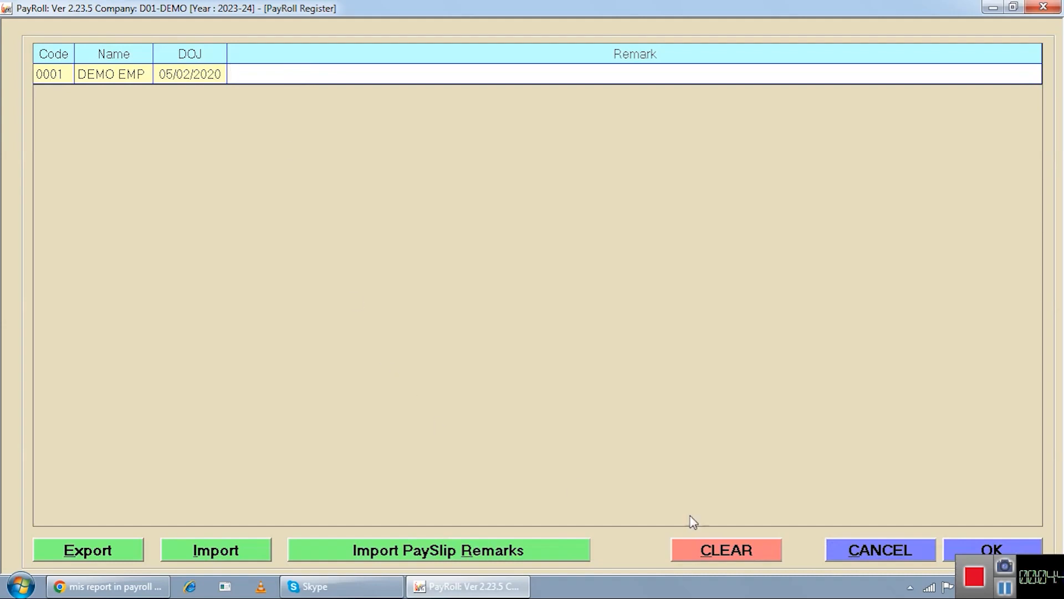
click(913, 546)
Generate the June payroll register as the Default Report (Word), accepting the preset page options and fields.
click(899, 550)
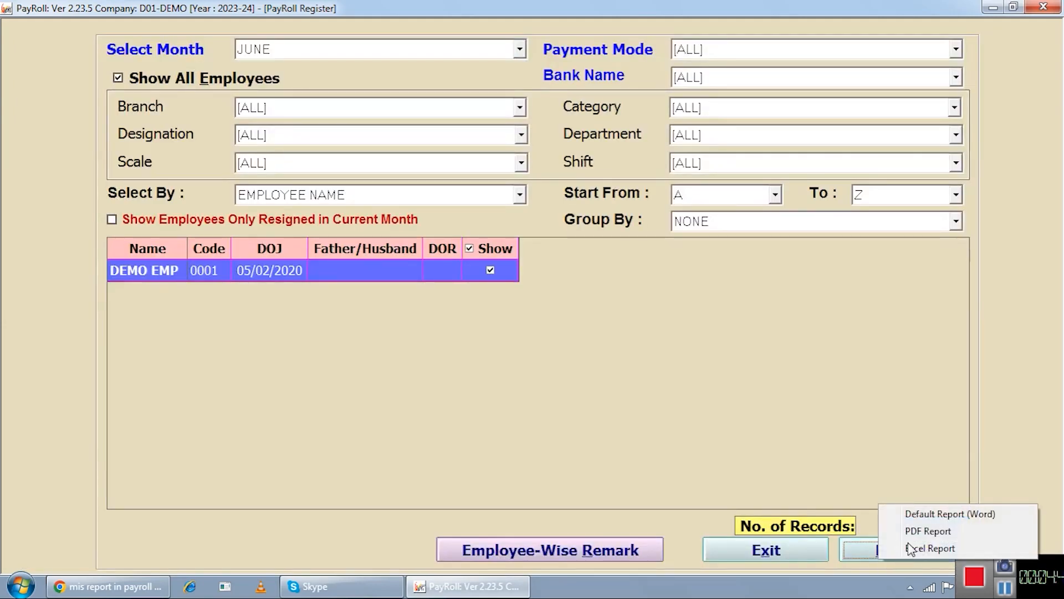
click(931, 514)
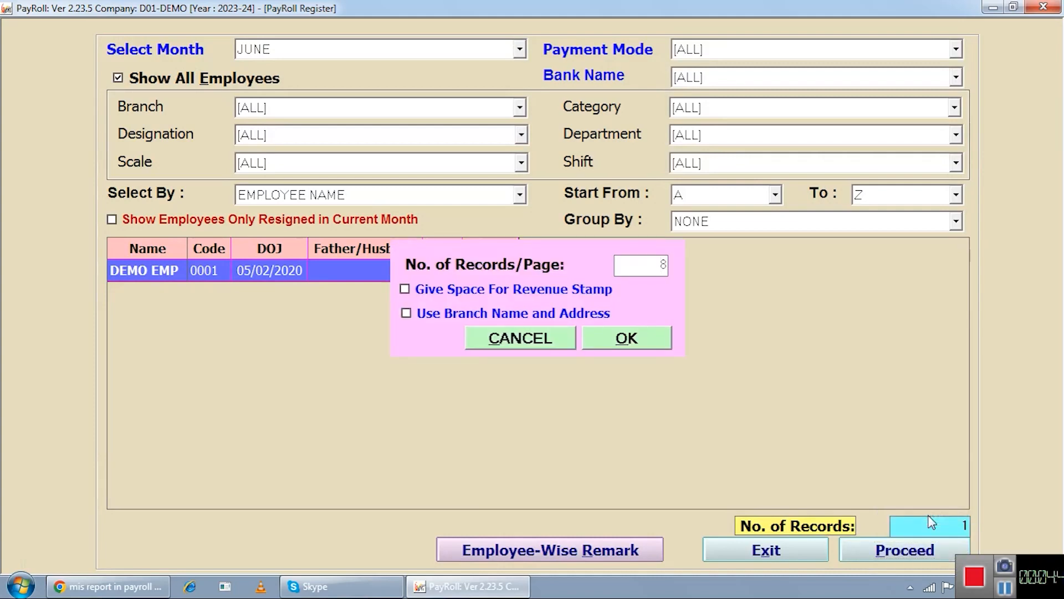
click(636, 345)
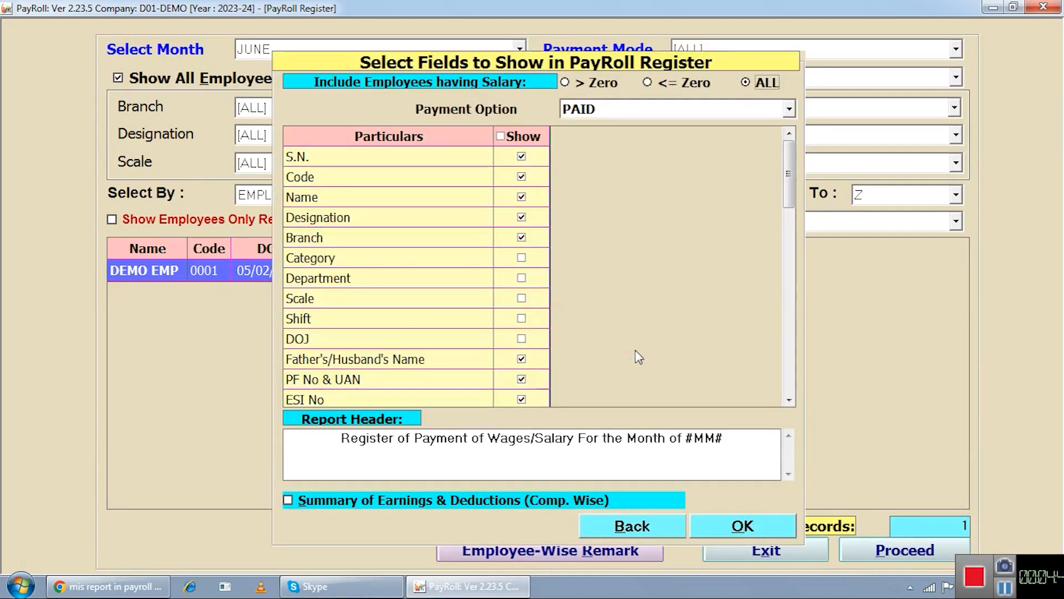
click(740, 527)
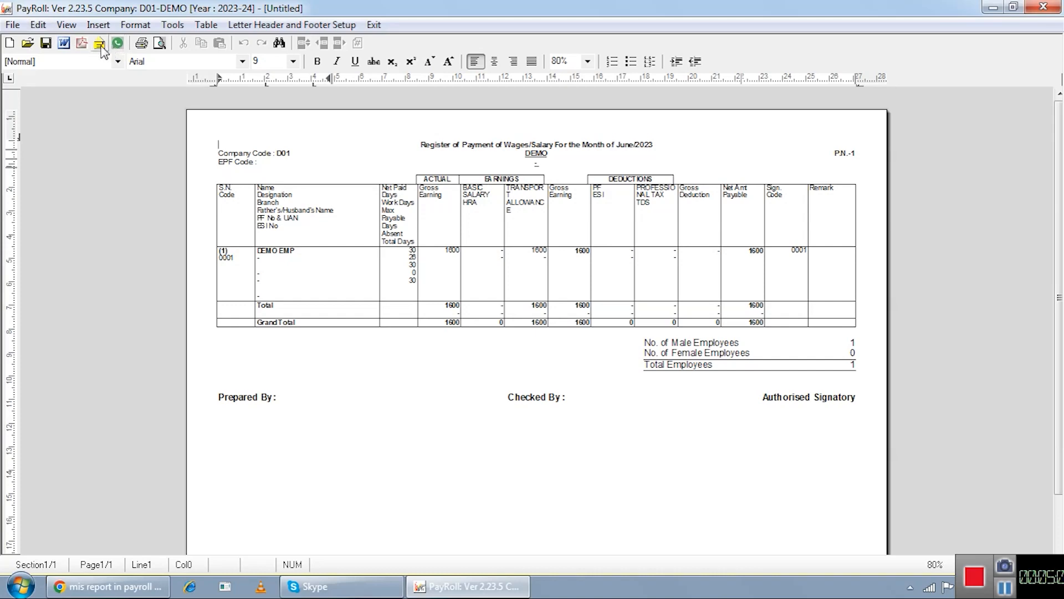
Close the payroll register report and exit its field selection and employee screens to the main screen.
click(374, 25)
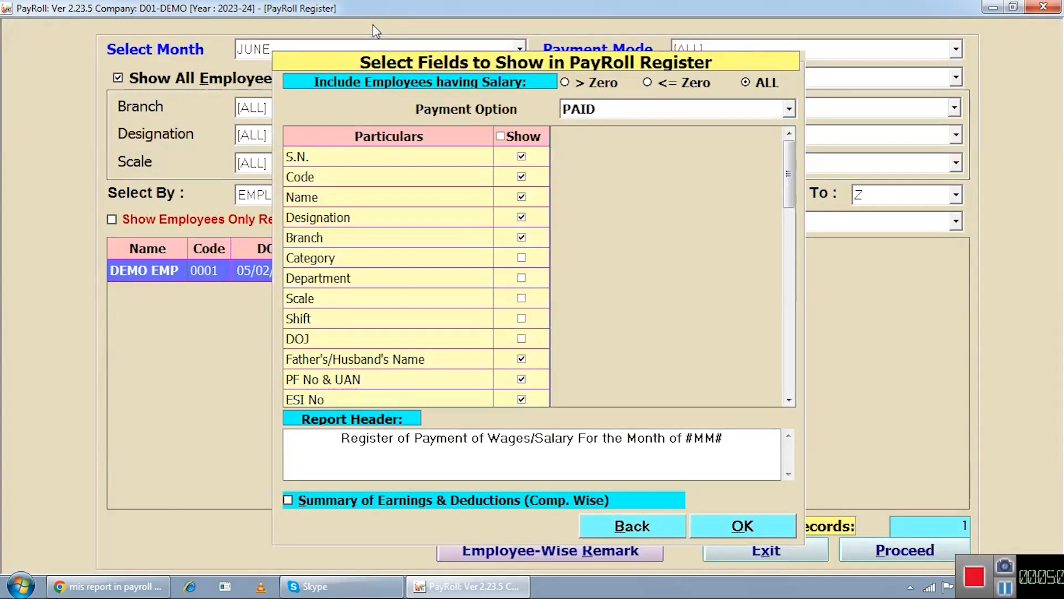
click(617, 524)
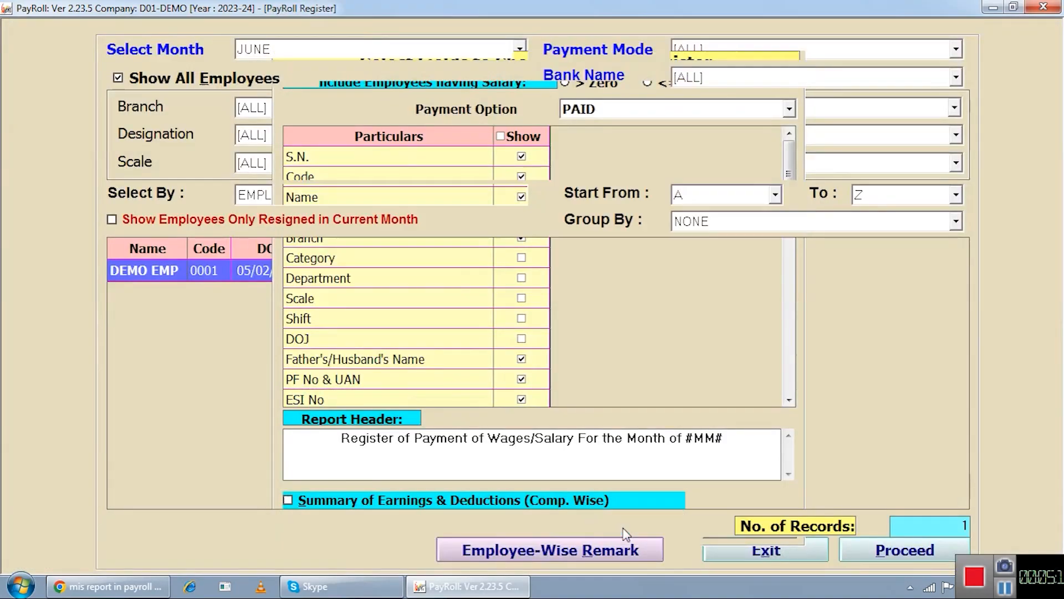
click(723, 557)
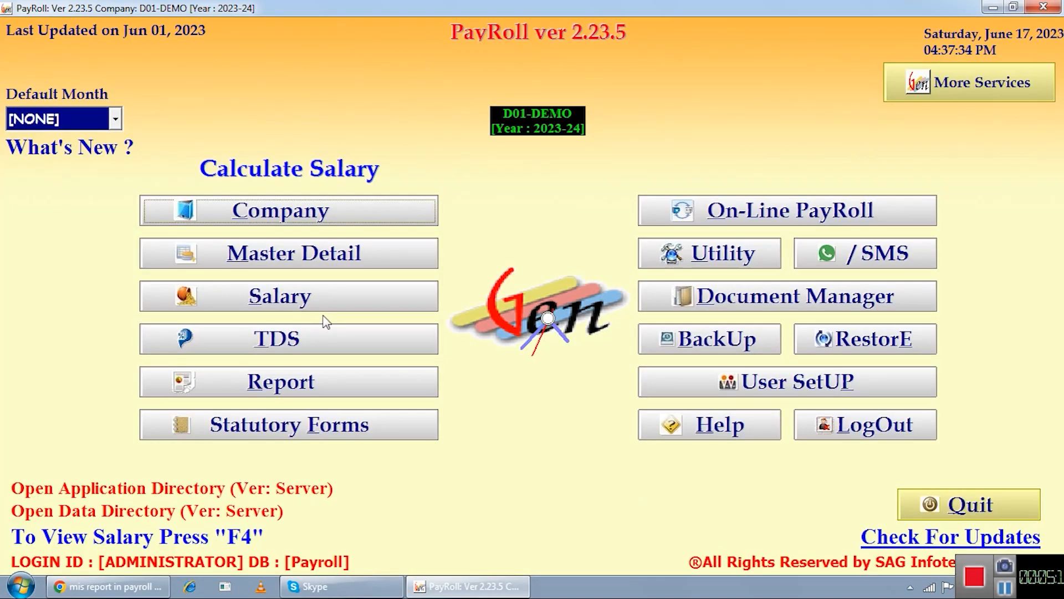
View the Monthly/Yearly Salary Register options among the salary reports and exit them.
click(339, 382)
mouse_move(399, 12)
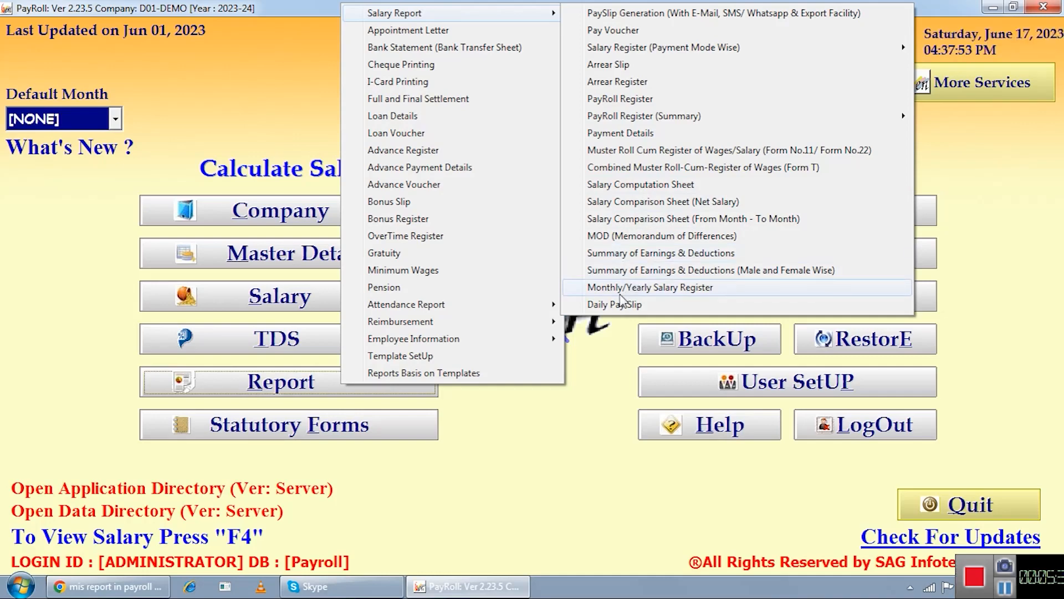
click(638, 292)
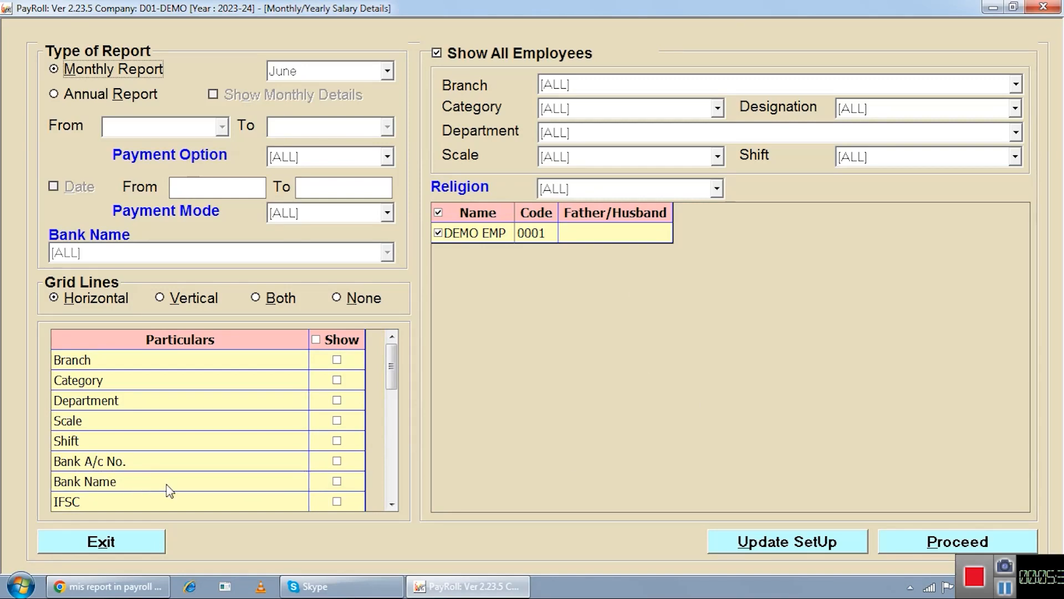
click(117, 541)
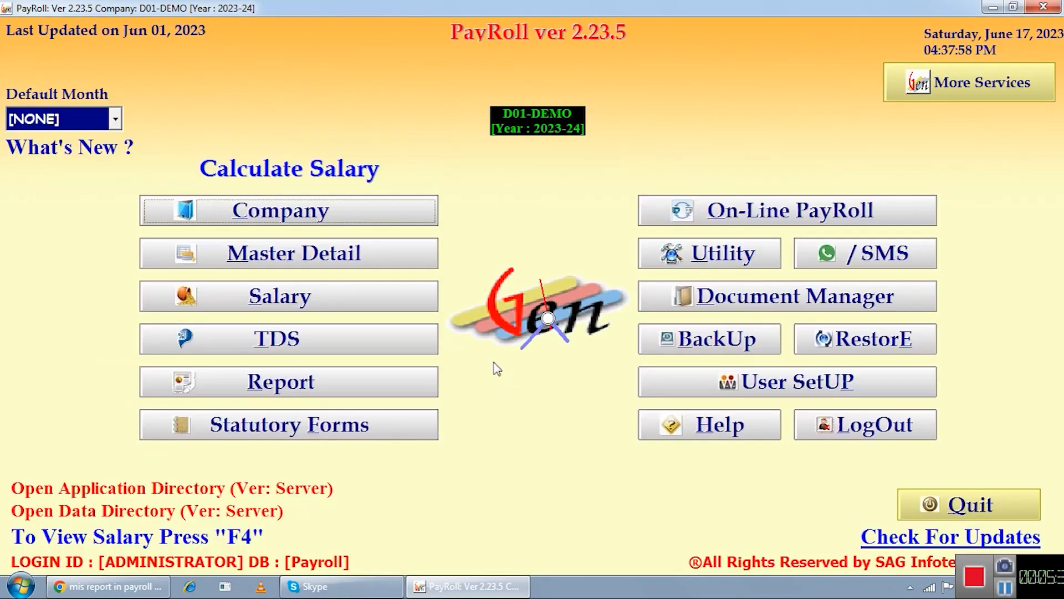
Generate the June appointment letter from AppLetter.doc with all salary particulars shown.
click(368, 376)
mouse_move(546, 210)
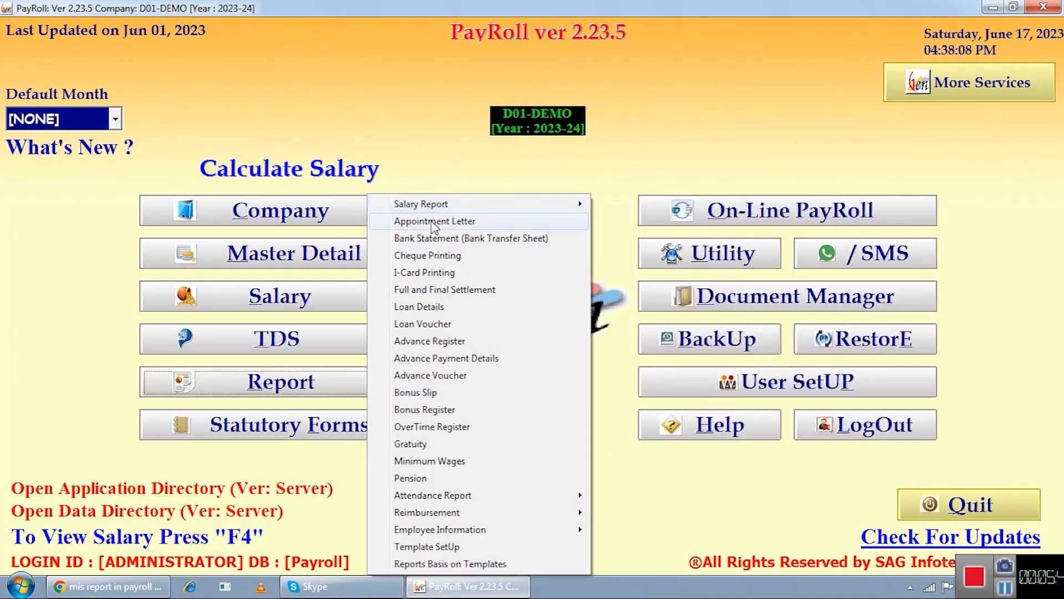
click(434, 221)
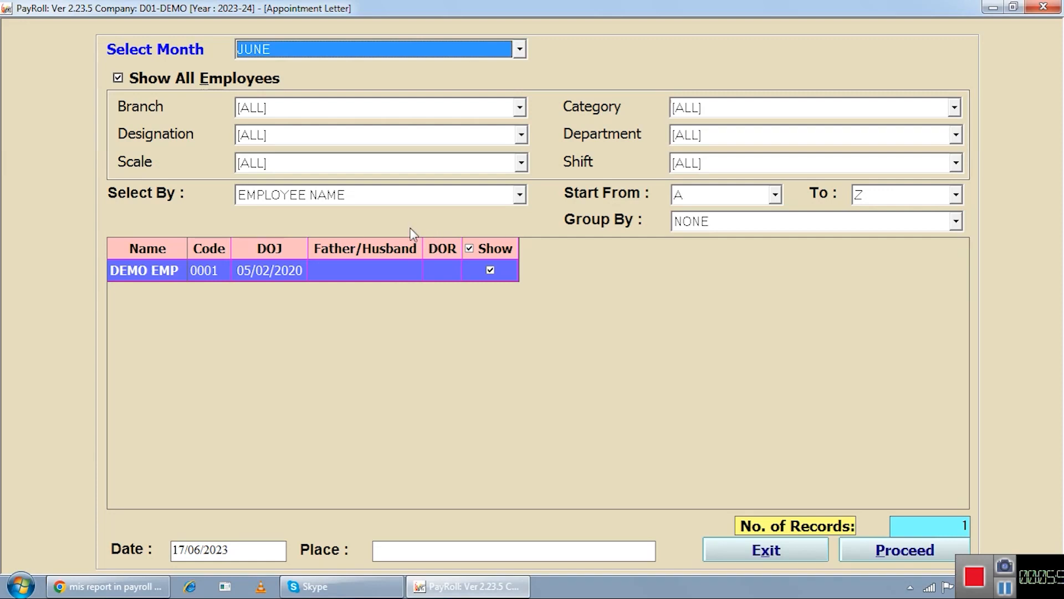
click(894, 552)
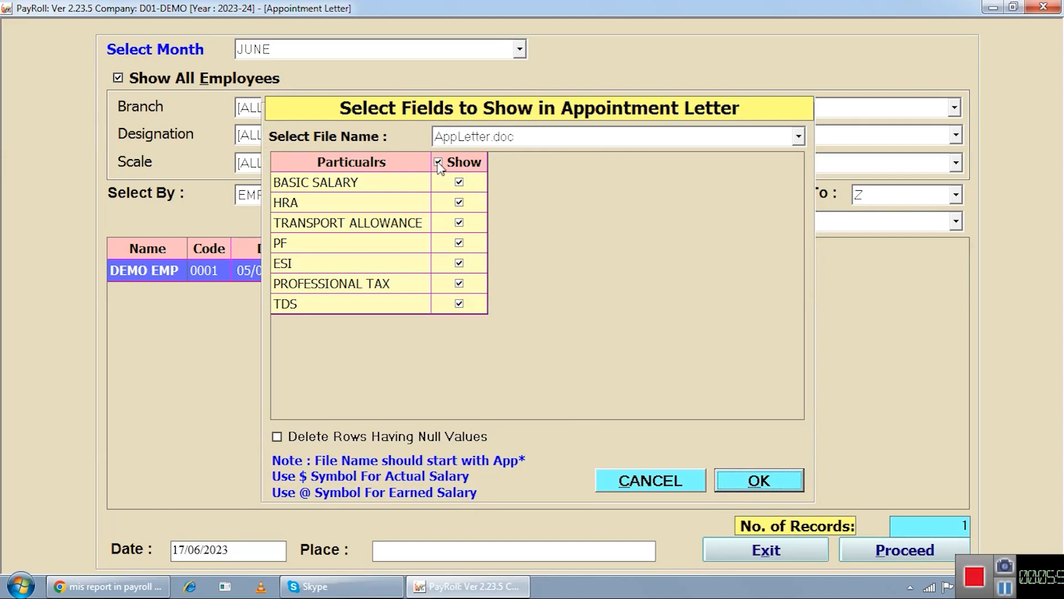
click(739, 487)
Look through the appointment letter's terms, salary breakup and clauses, and check the available fonts without changing any.
scroll(526, 333, down, 5)
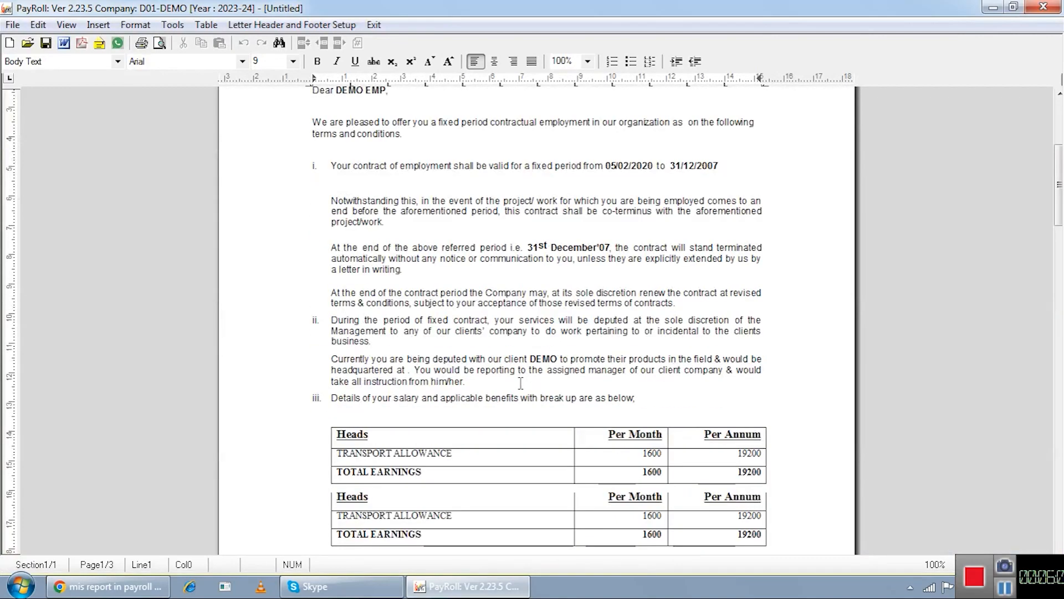
scroll(520, 383, down, 5)
scroll(521, 384, down, 20)
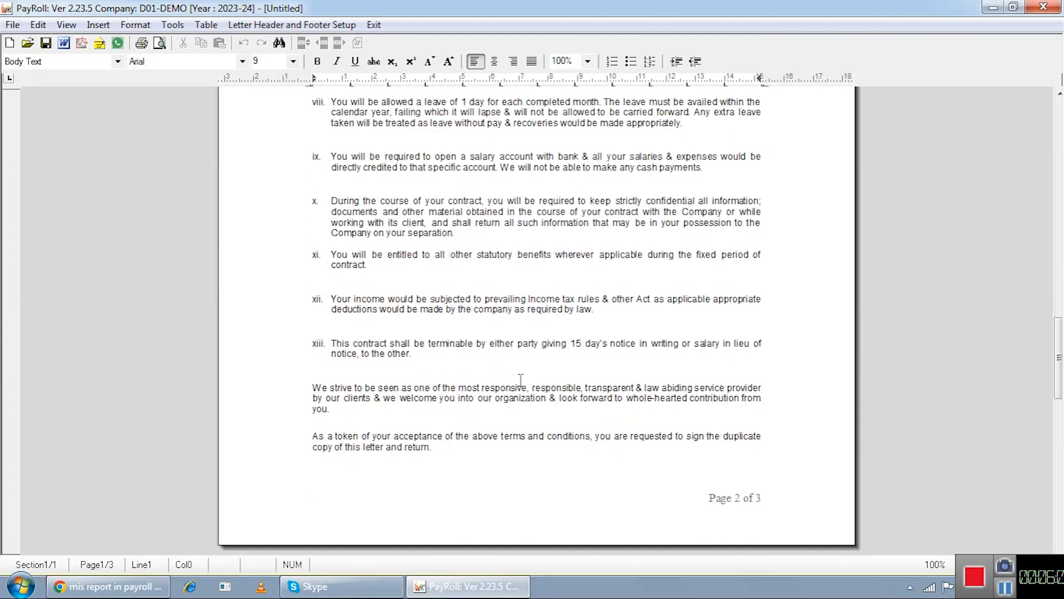
scroll(518, 368, up, 15)
scroll(516, 355, up, 20)
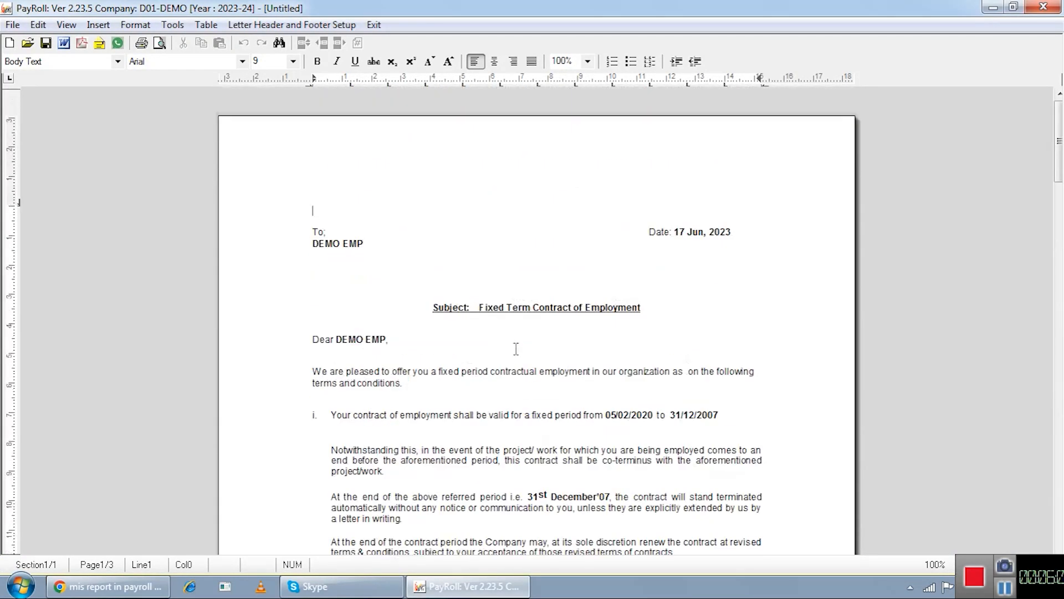
scroll(513, 355, down, 18)
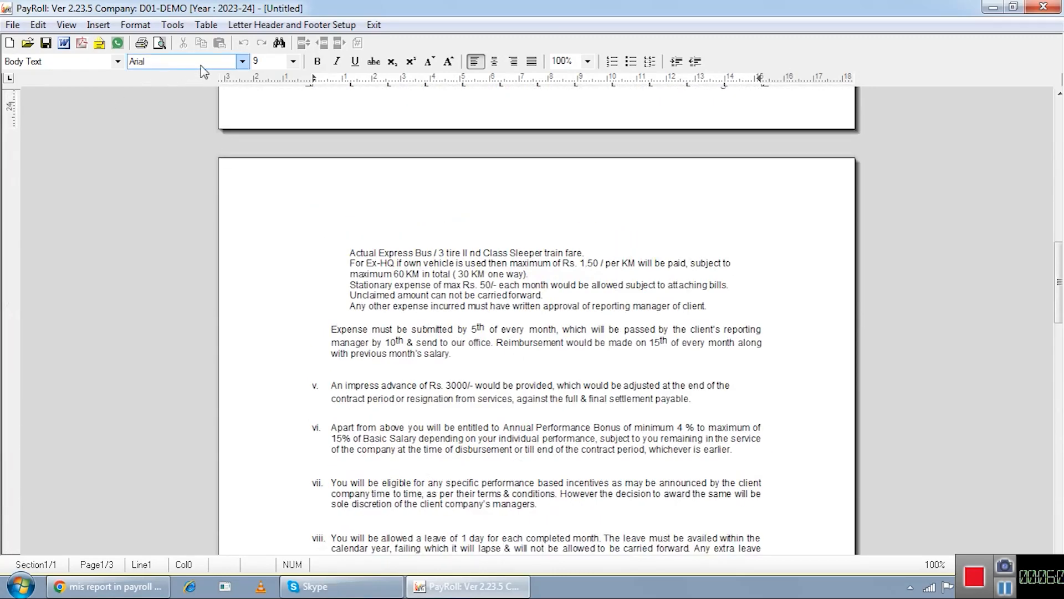
click(244, 61)
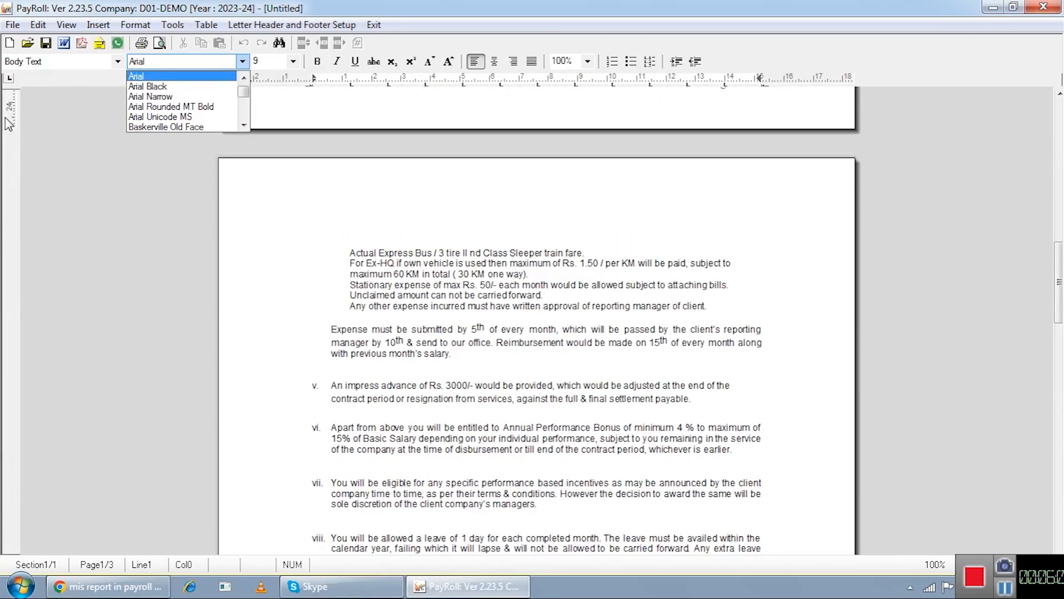
click(45, 130)
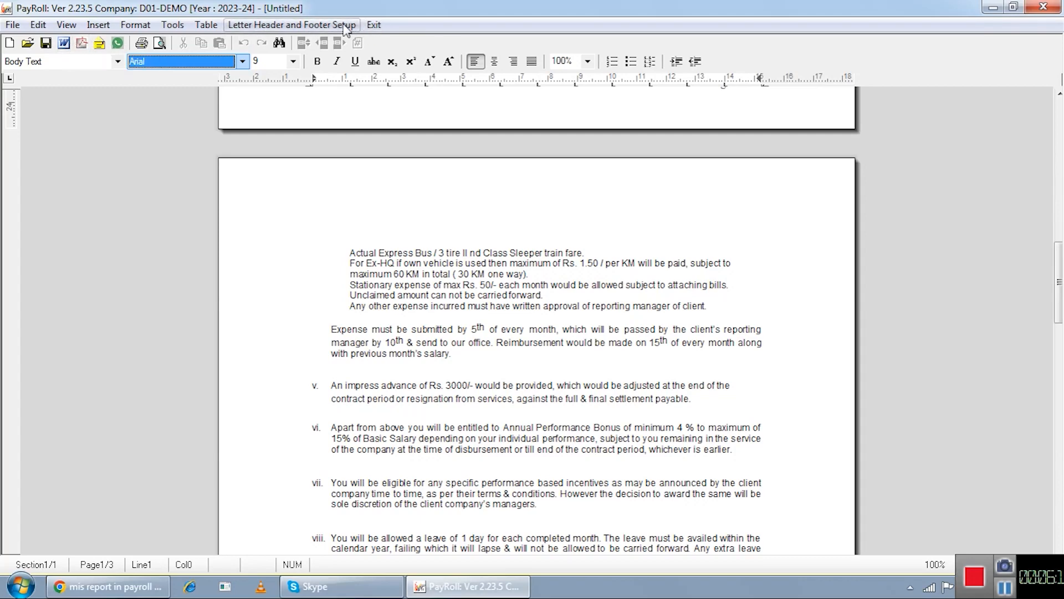
Close the appointment letter, cancel its field selection and return to the main screen.
click(374, 25)
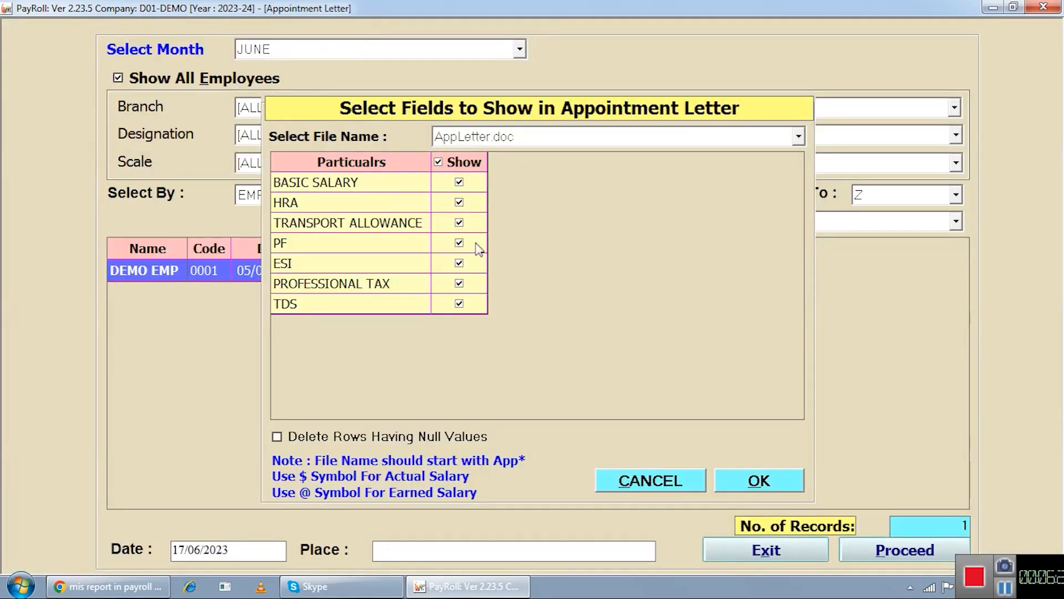
click(681, 488)
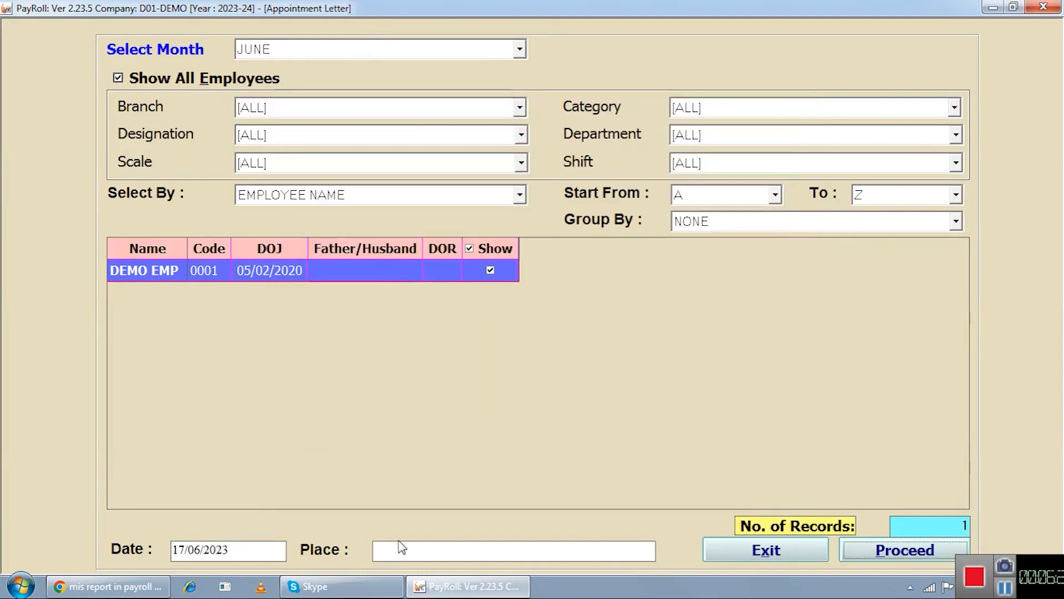
click(743, 557)
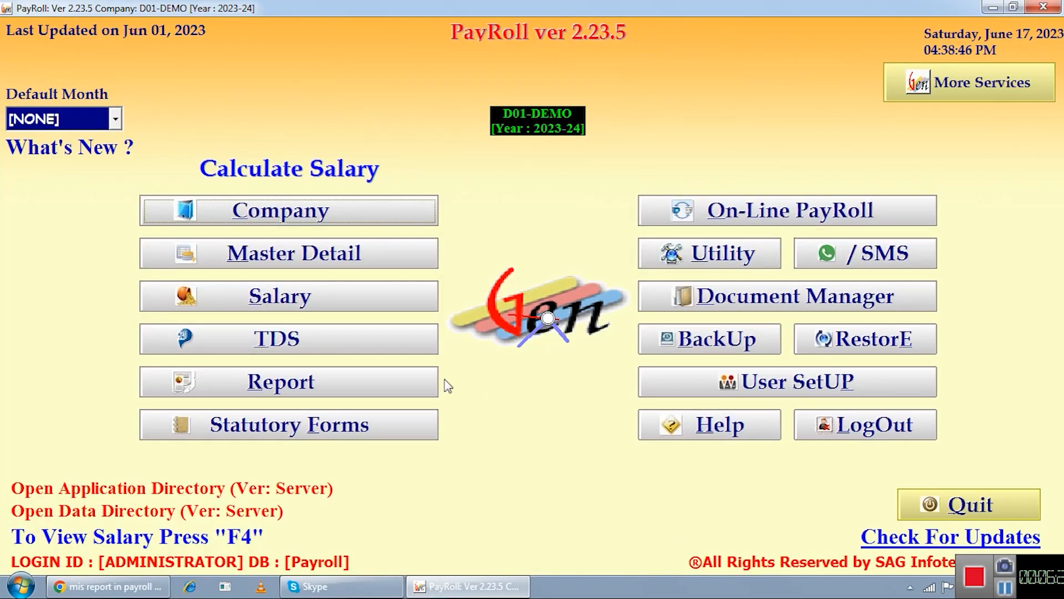
Generate the June employee I-cards from the ICard.xls template with 6 cards per page and view them in Excel.
click(372, 379)
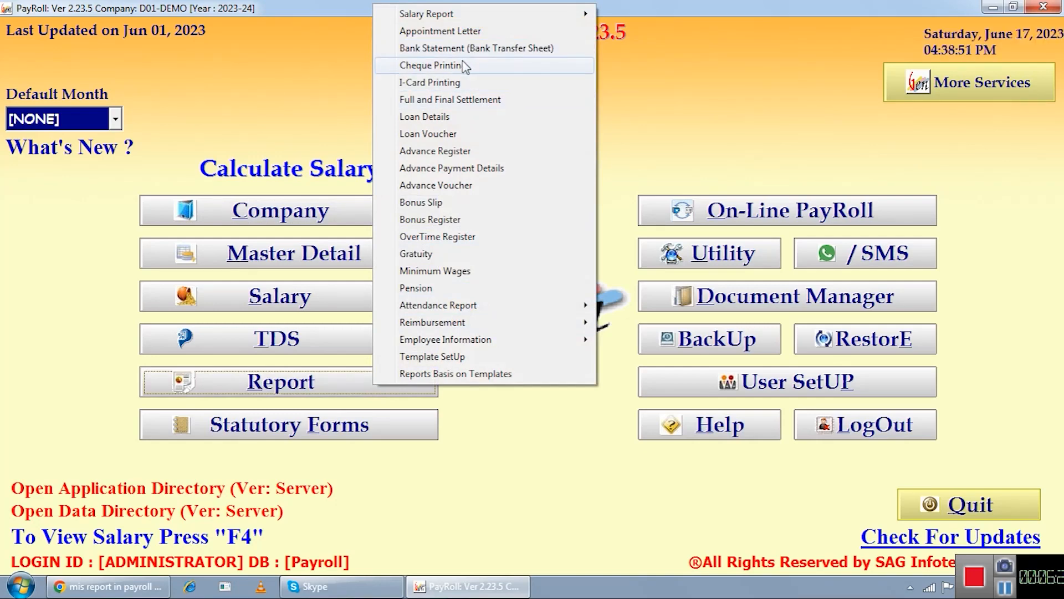
click(451, 86)
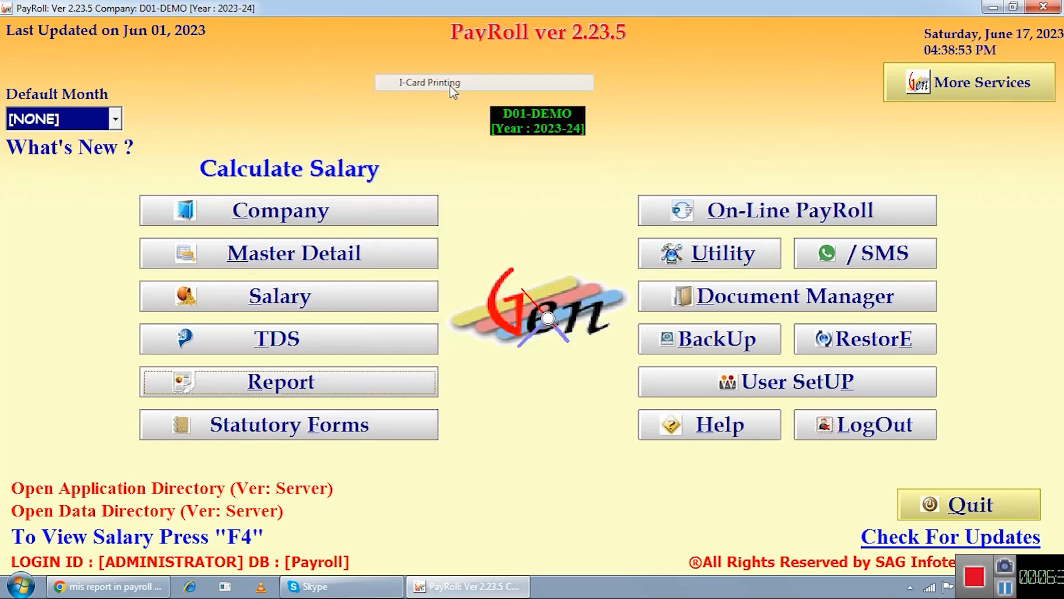
click(904, 550)
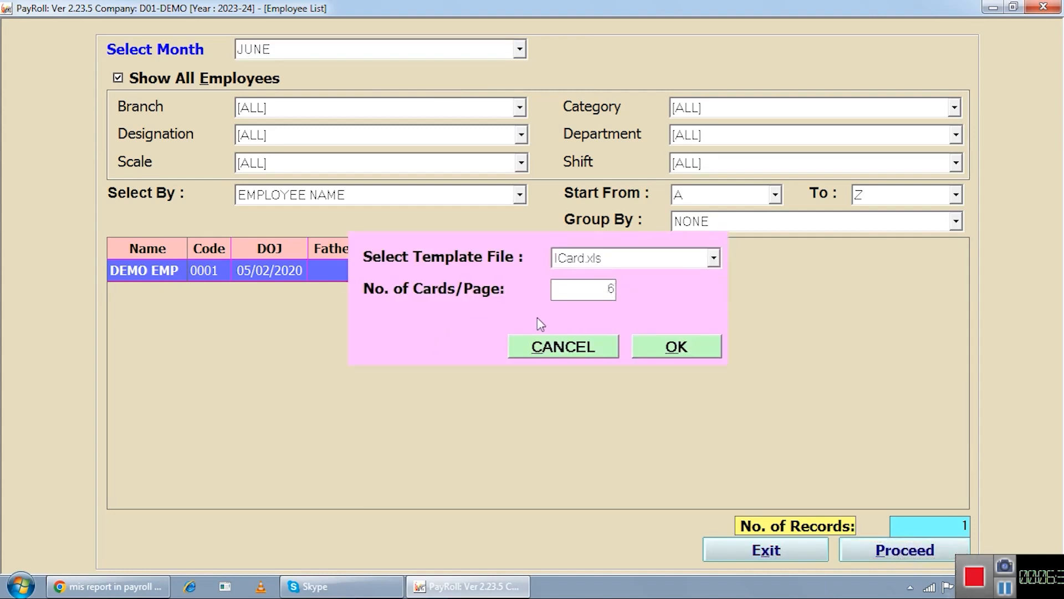
click(652, 349)
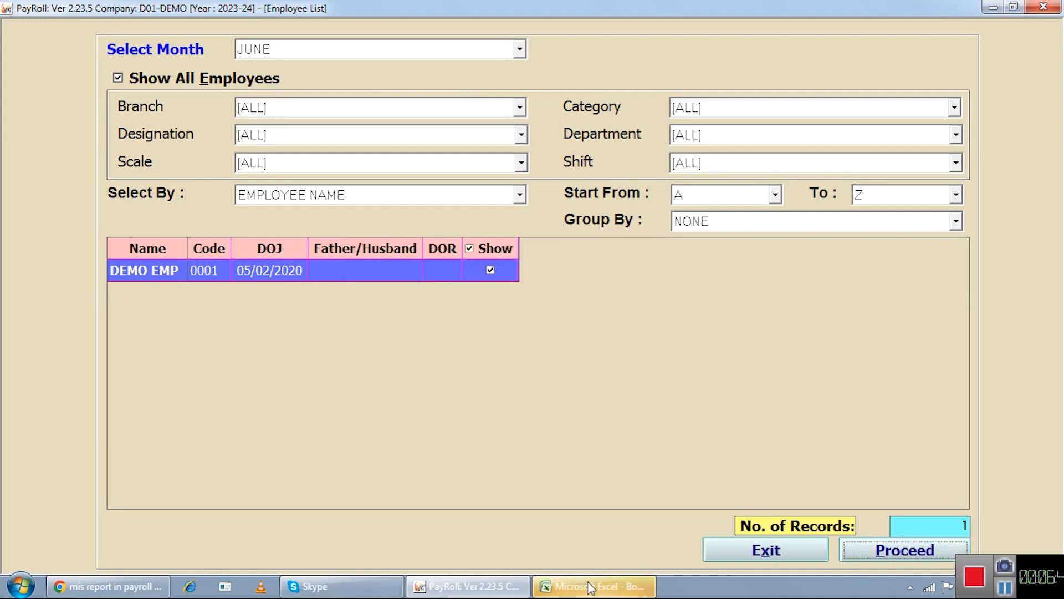
click(591, 586)
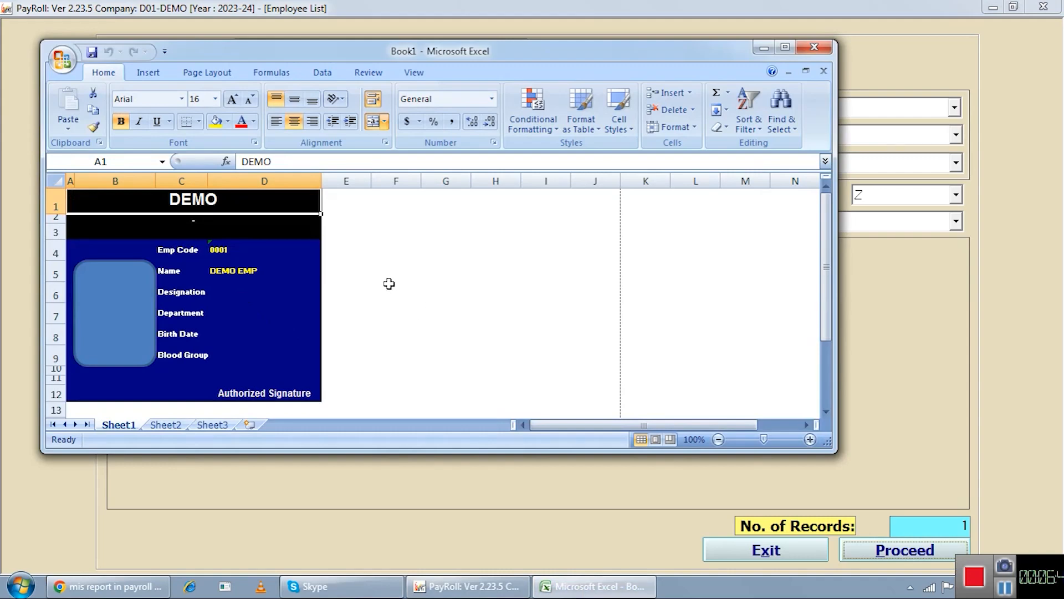
Close the I-card workbook without saving and exit the employee list.
click(815, 46)
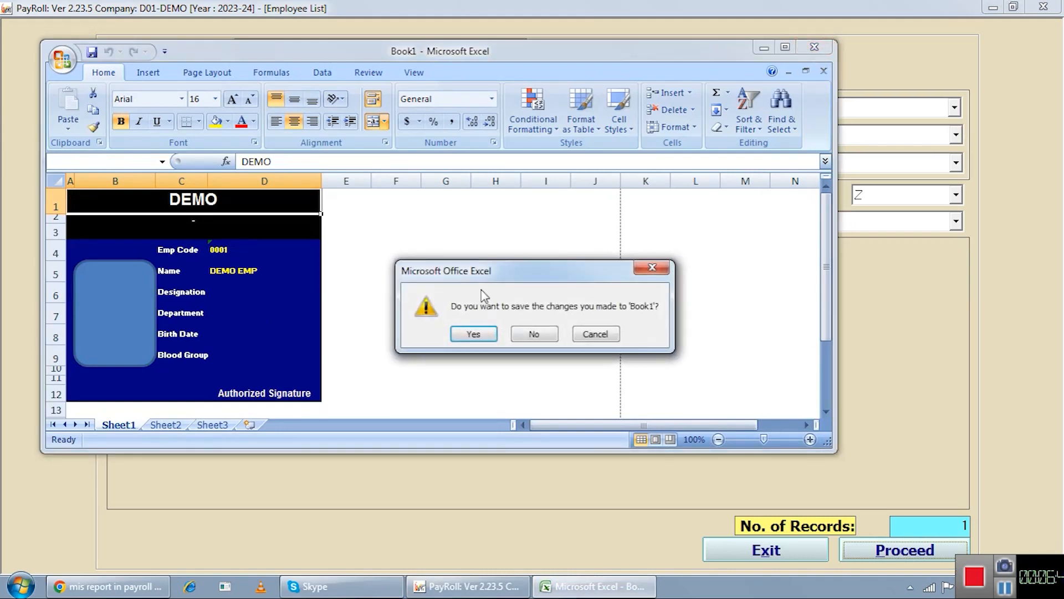
click(534, 335)
click(750, 546)
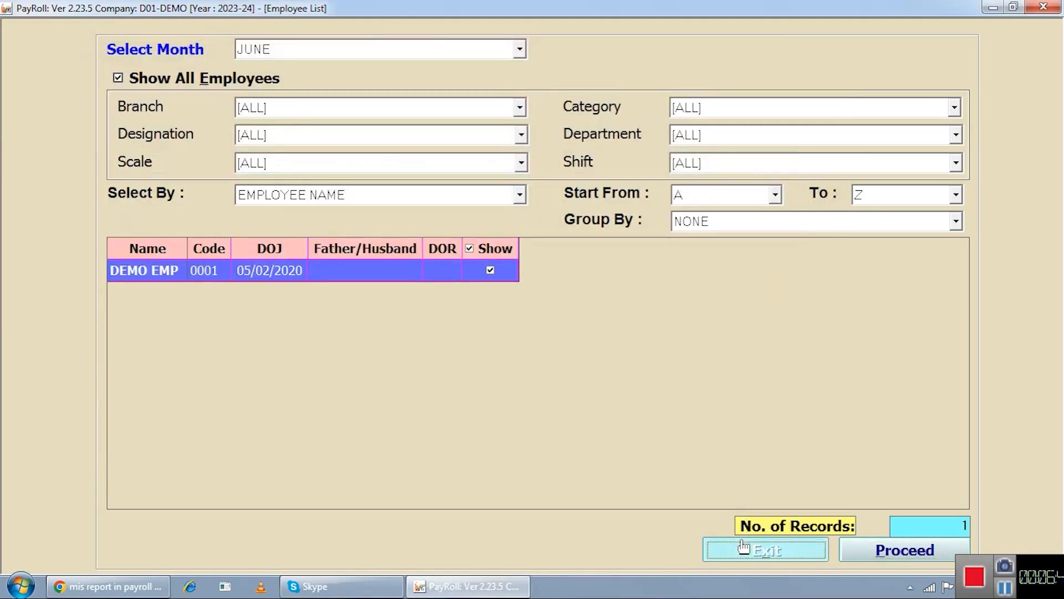
Generate the month-wise June attendance register for all employees as a Word report in Format 1 New with all fields shown.
click(375, 390)
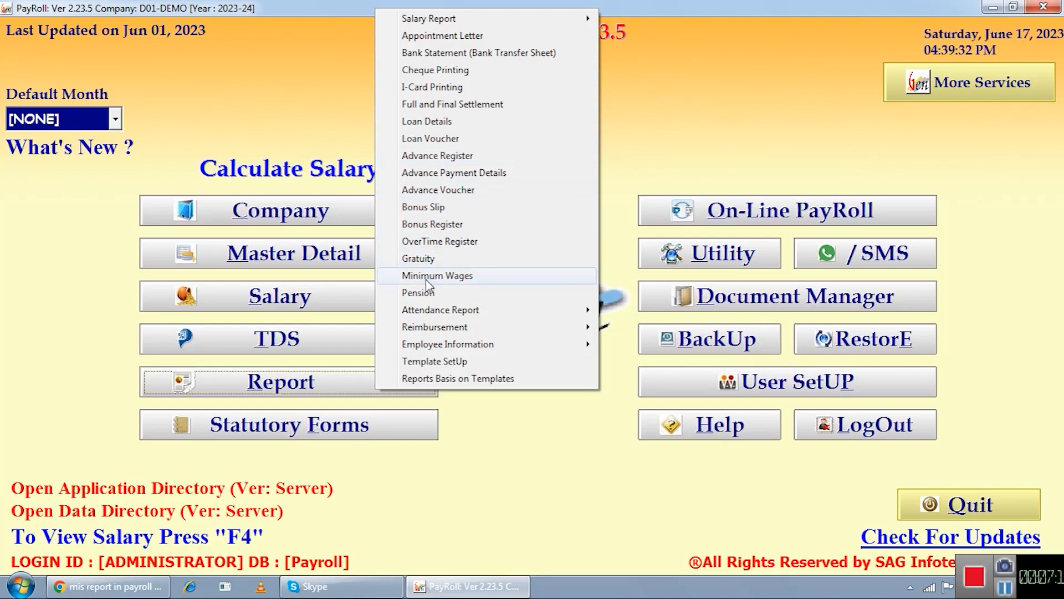
mouse_move(433, 313)
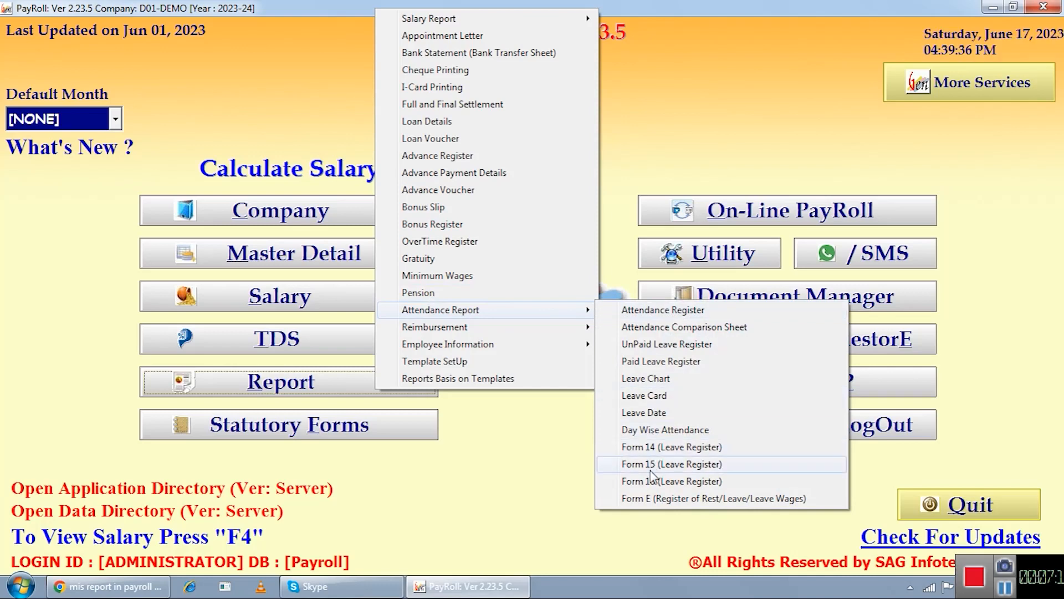
click(643, 314)
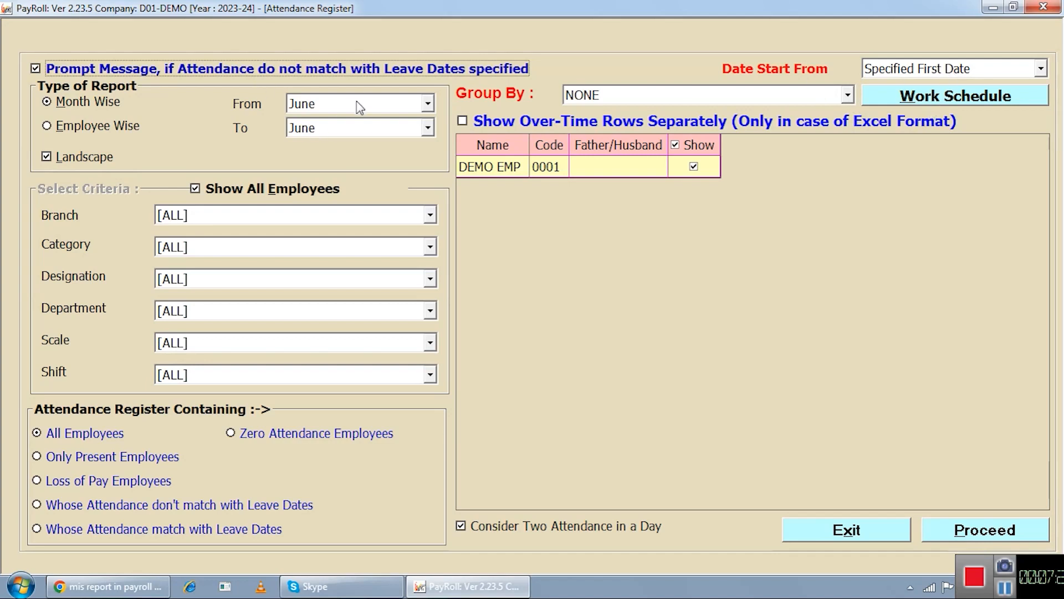
click(973, 534)
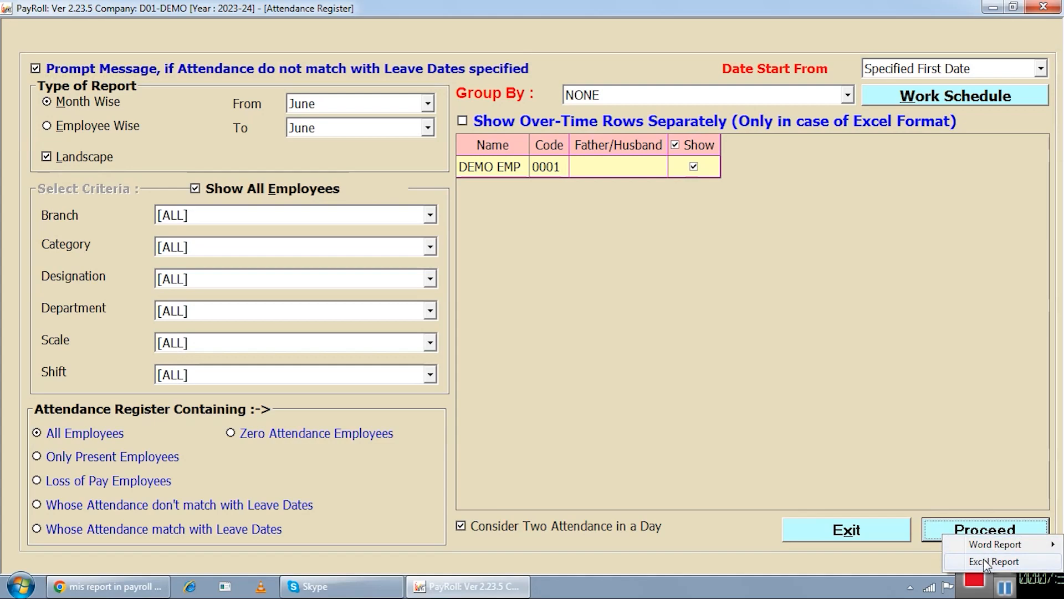
mouse_move(985, 546)
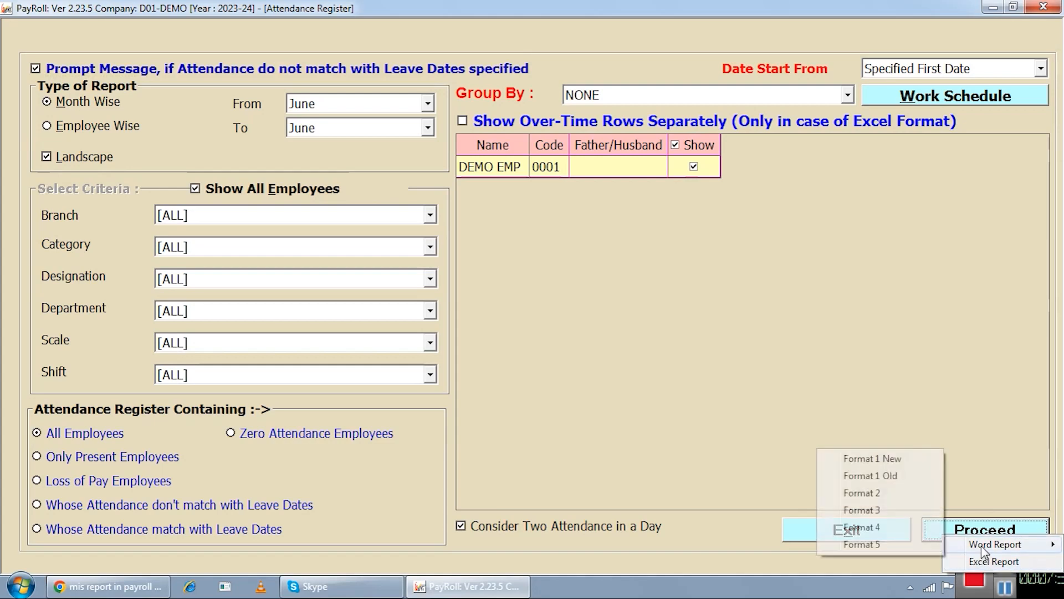
click(863, 461)
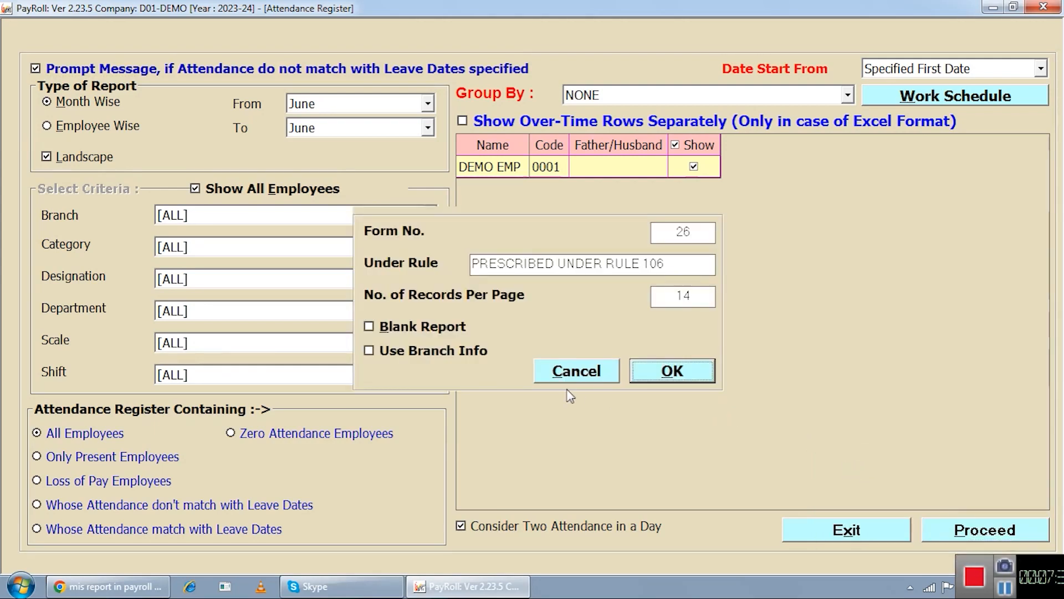
click(646, 382)
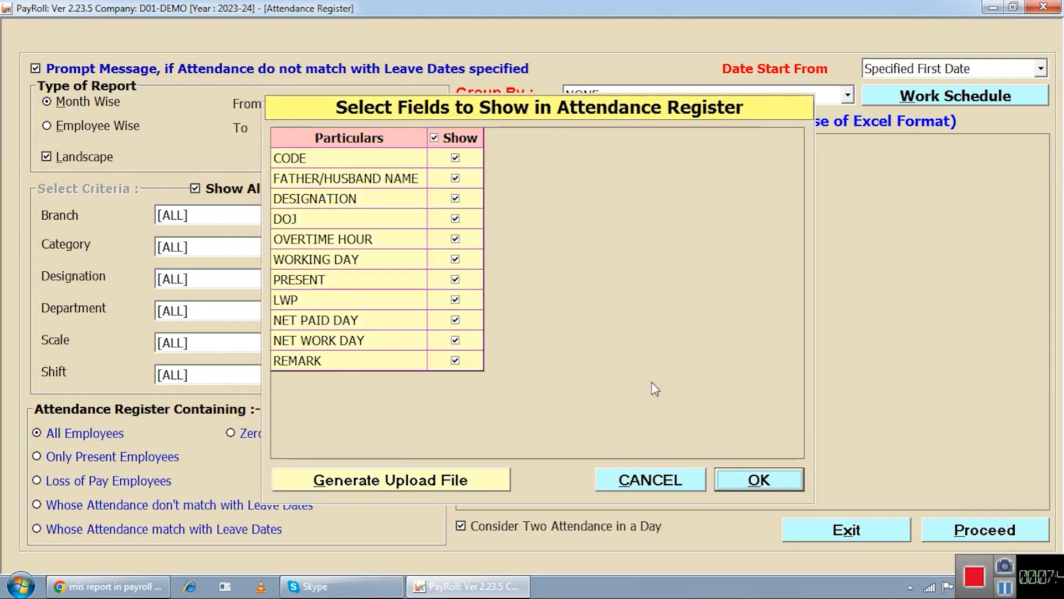
click(735, 480)
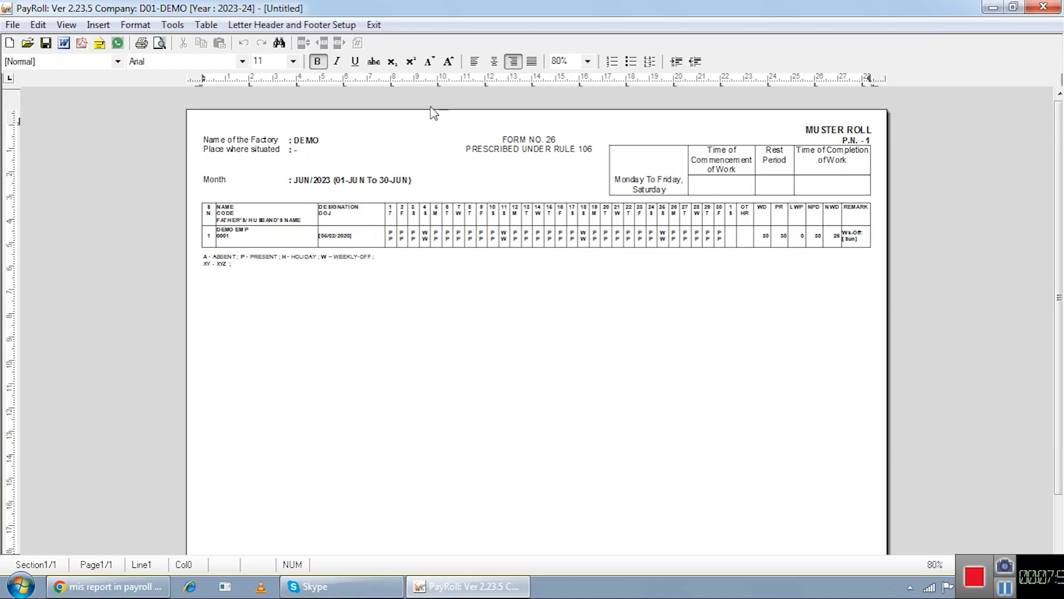
Close the attendance register report, cancel its field selection and return to the main screen.
click(374, 24)
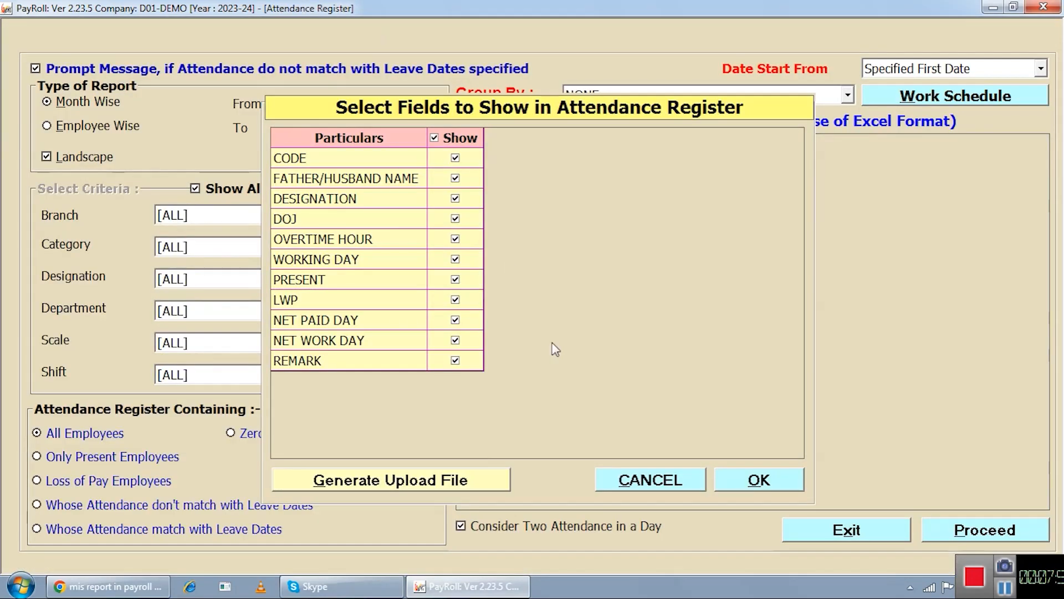
click(629, 482)
click(825, 533)
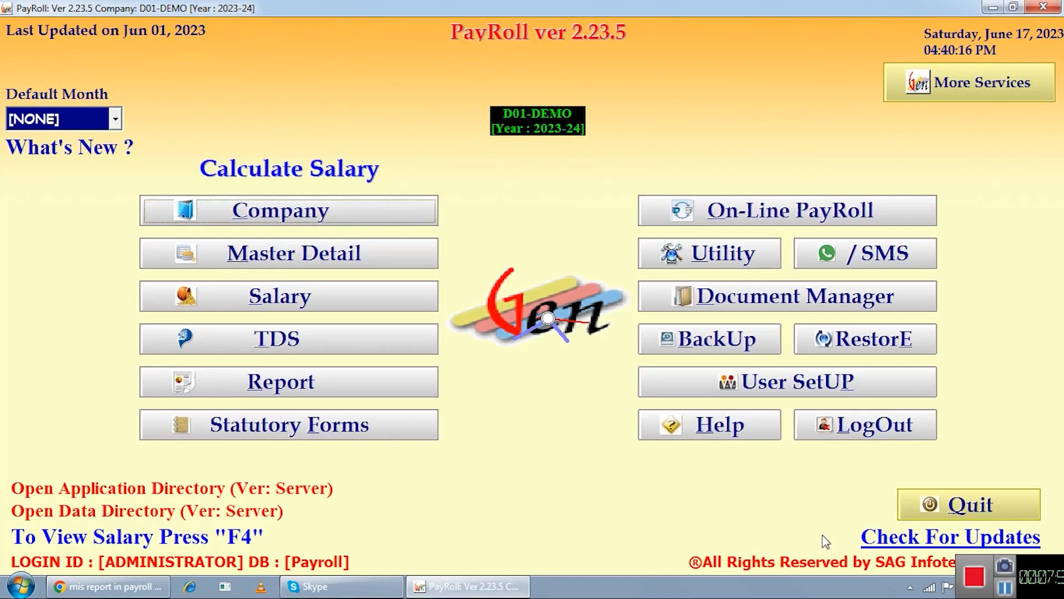
Generate the employee Master Information report for all employees in Format1.
click(410, 387)
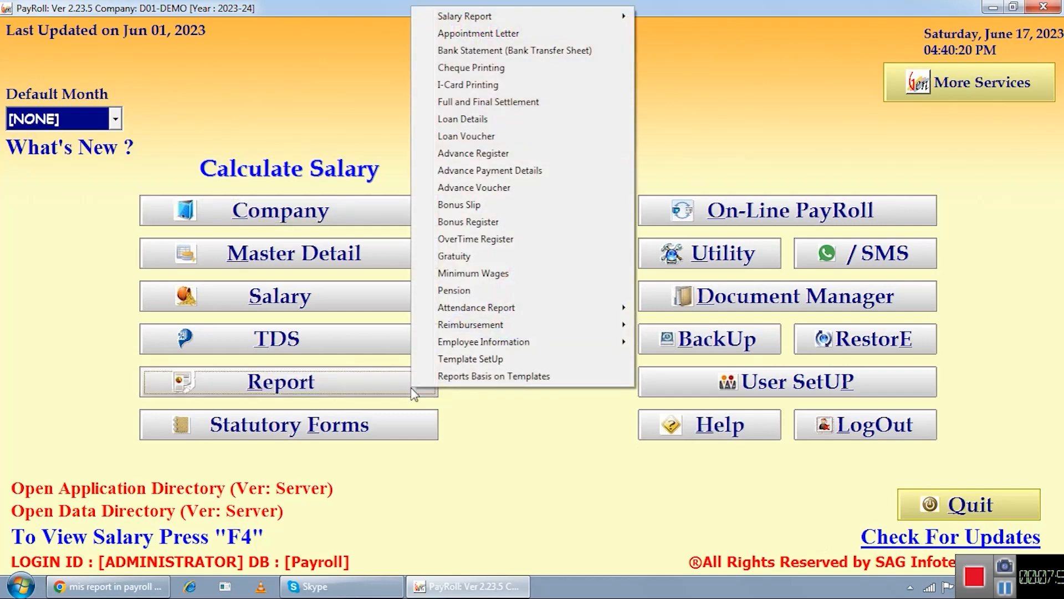
mouse_move(482, 329)
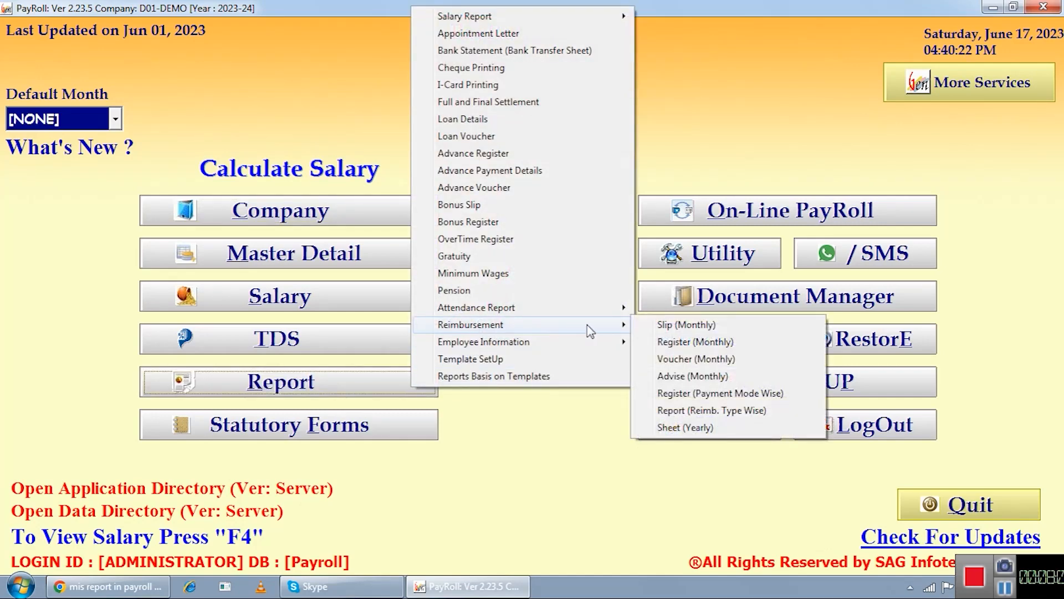
mouse_move(621, 348)
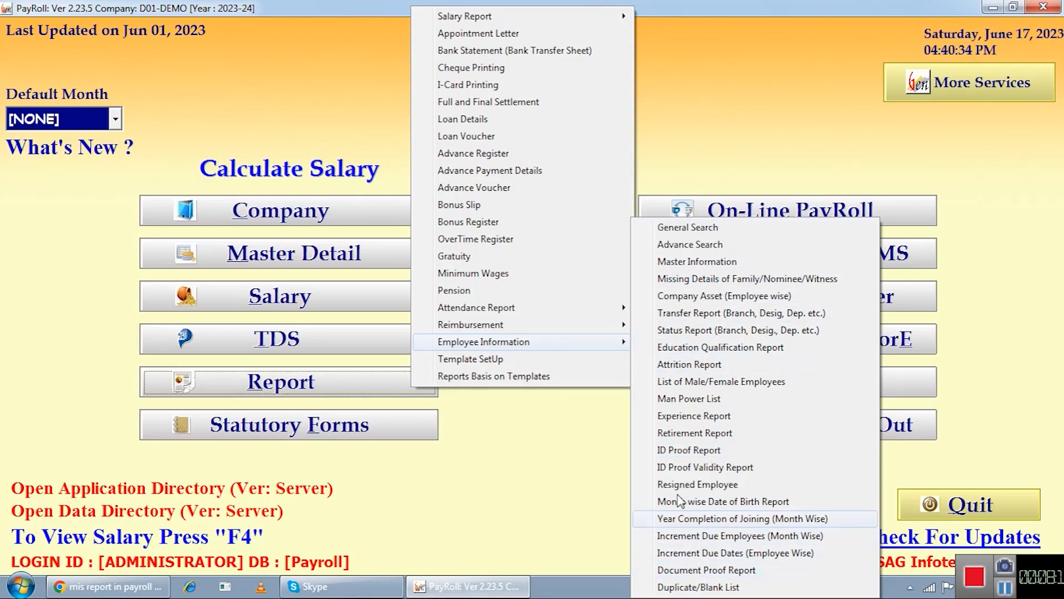
click(693, 266)
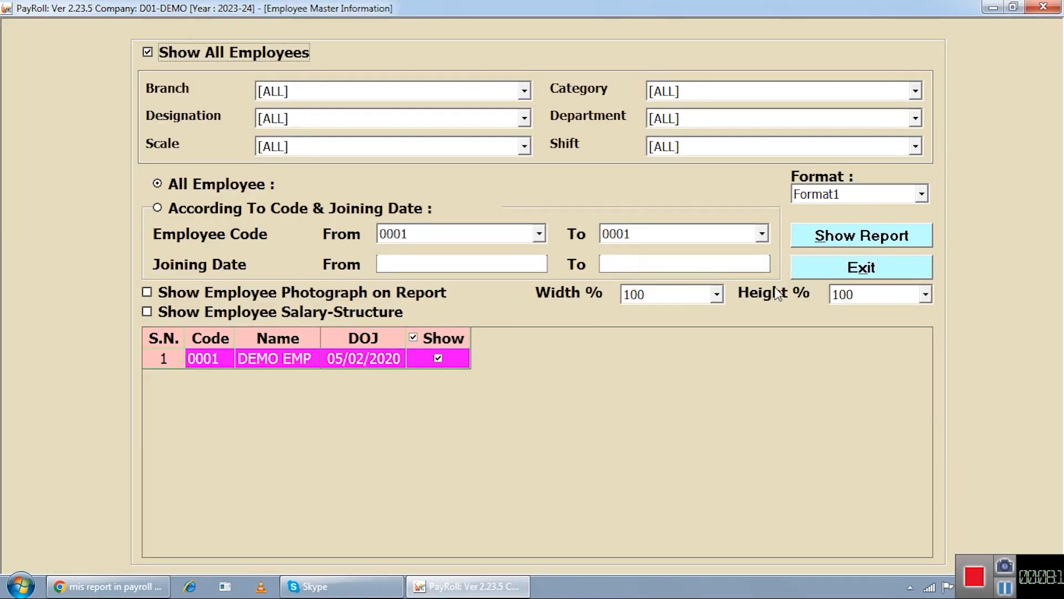
click(830, 238)
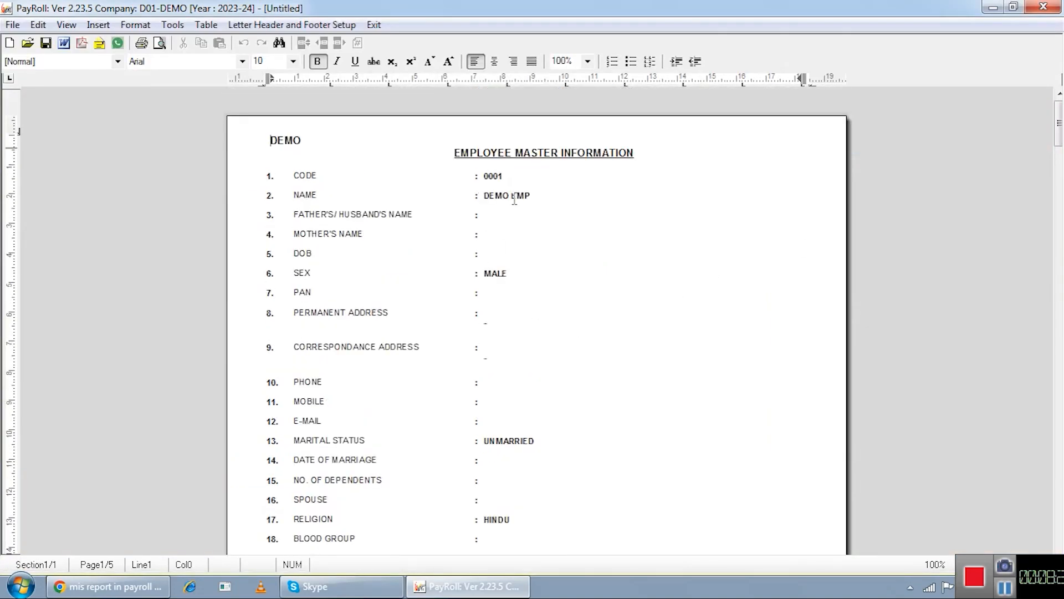
Look through the employee master information report down to the signature lines, close it and return to the main screen.
scroll(514, 199, down, 8)
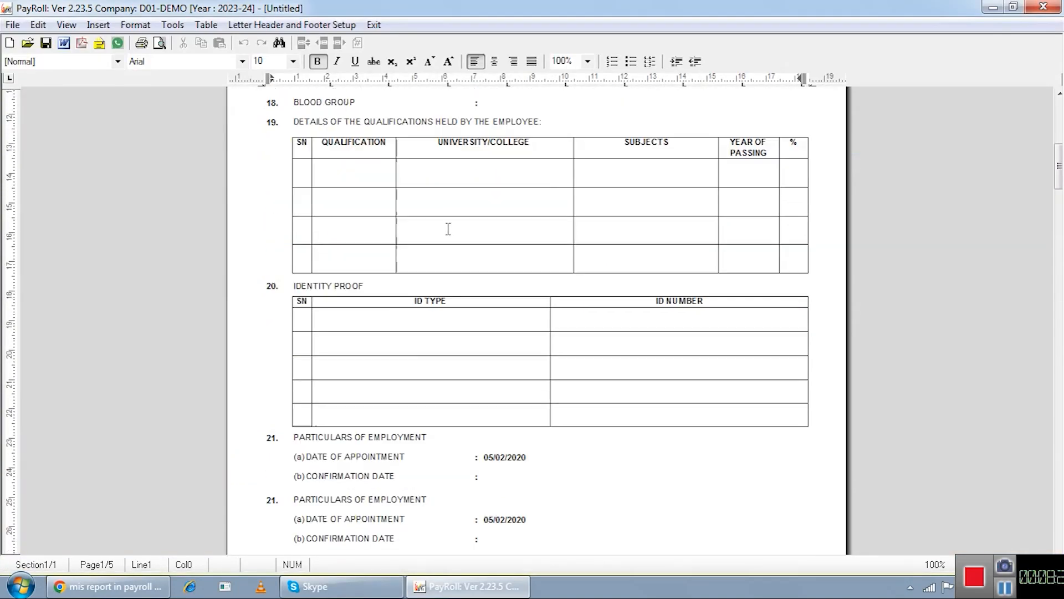
scroll(449, 230, down, 20)
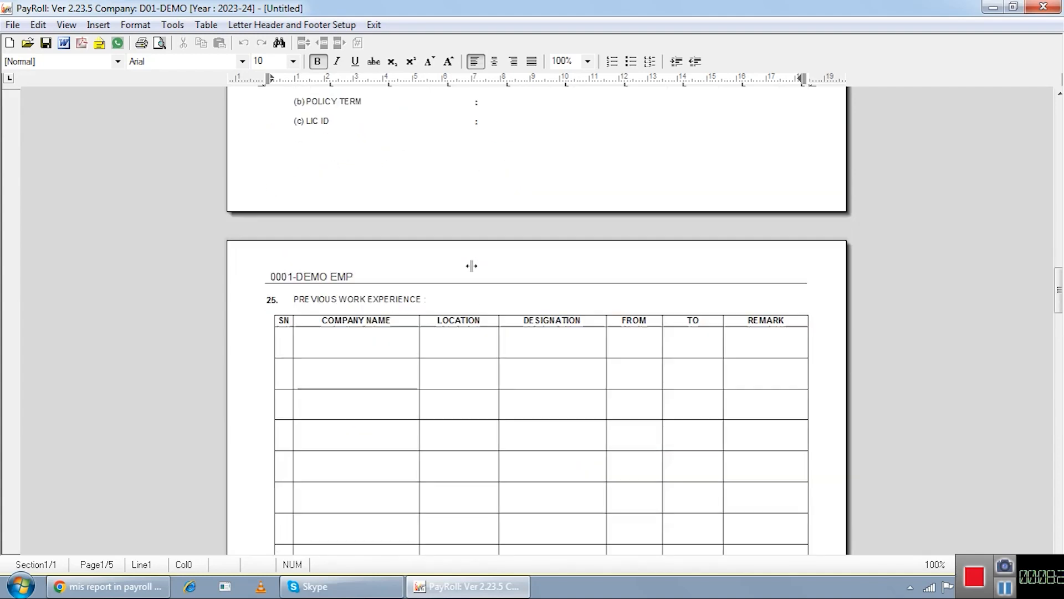
scroll(473, 283, down, 15)
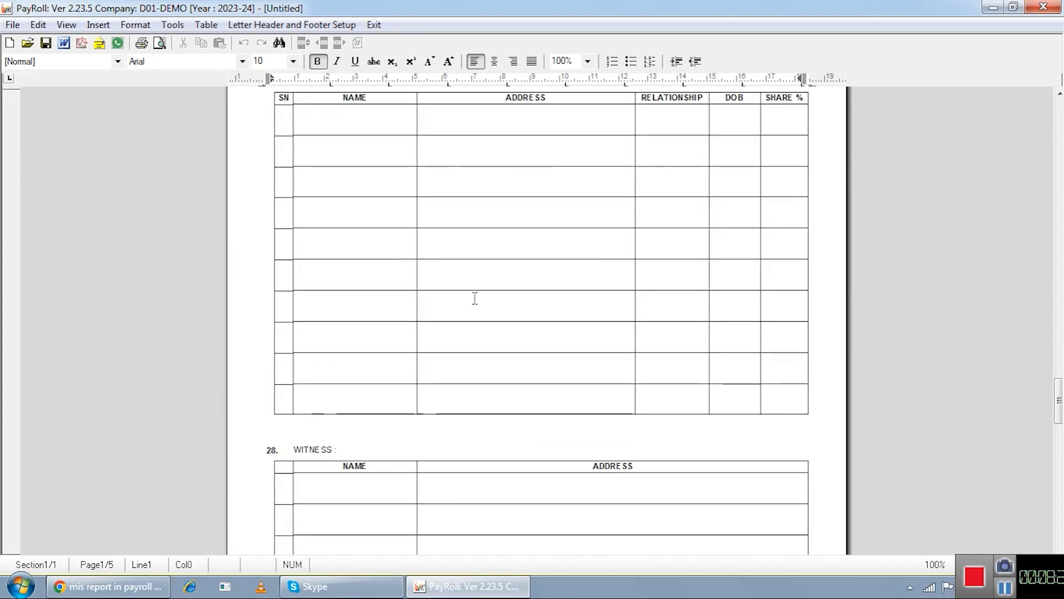
scroll(475, 299, down, 15)
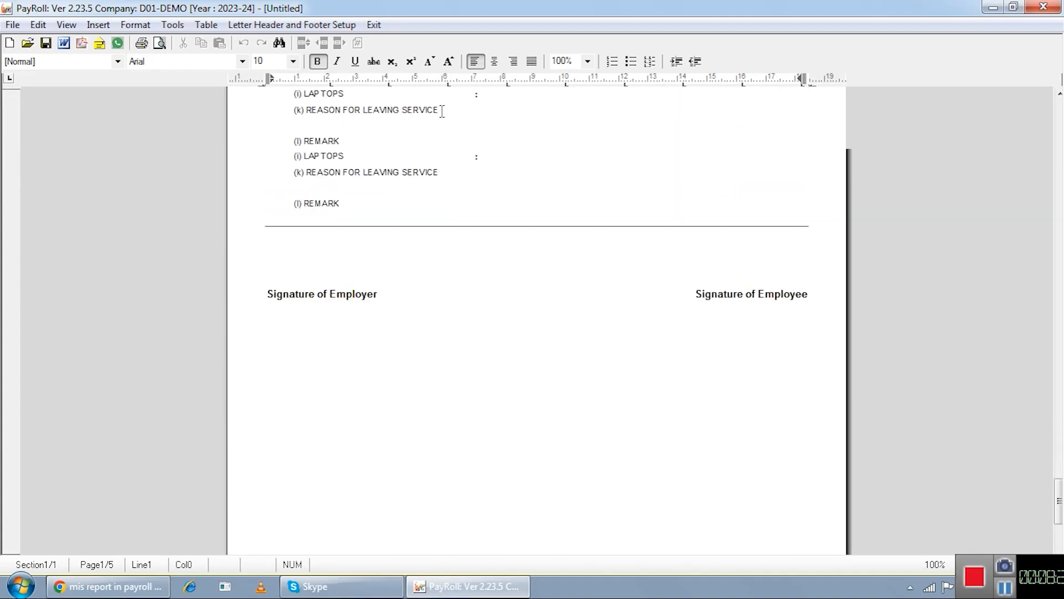
click(373, 24)
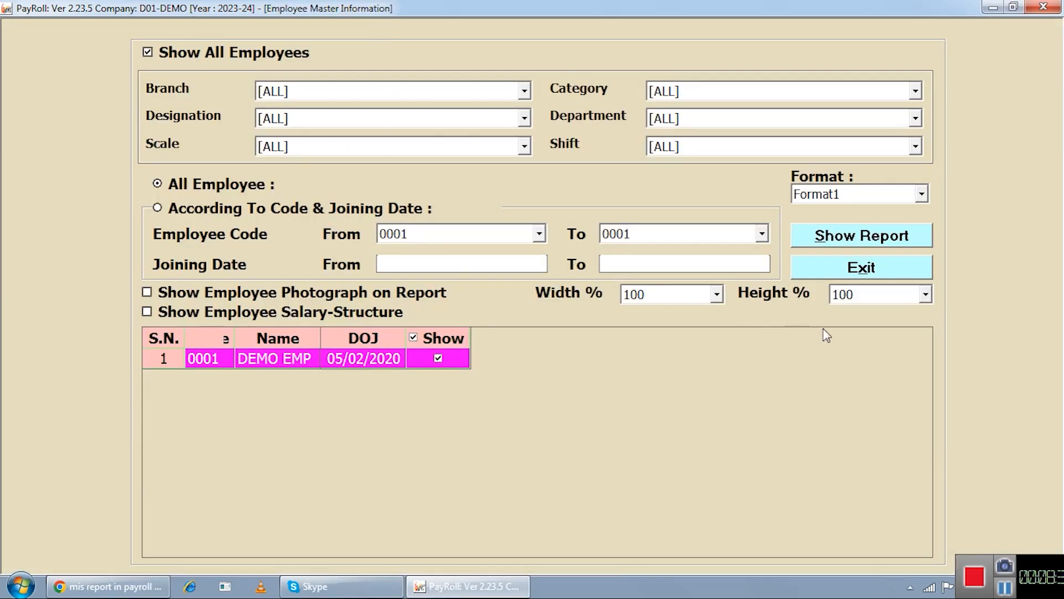
click(827, 268)
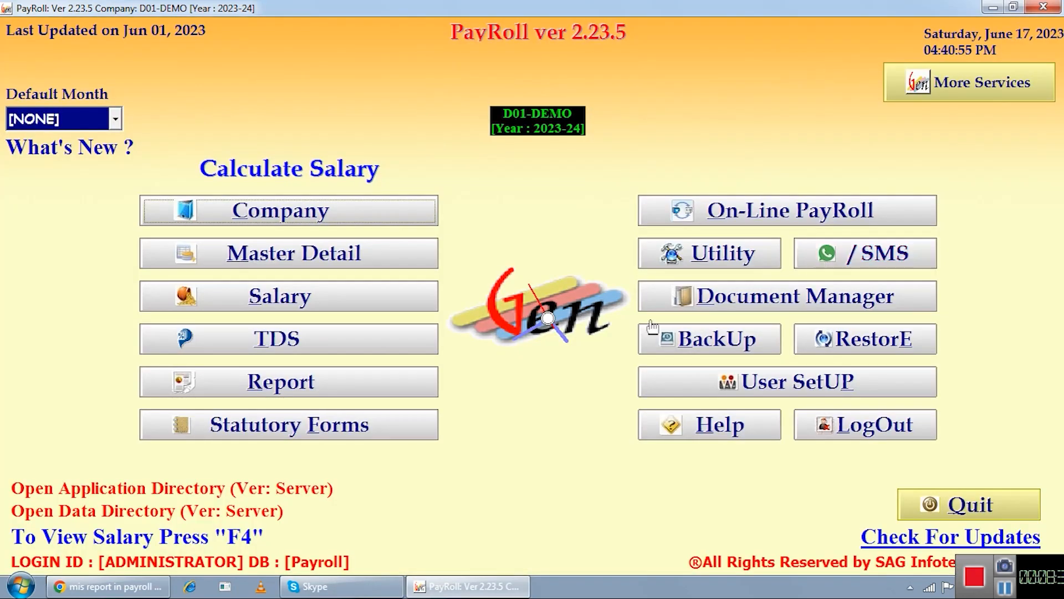
Open the report template setup, view the form for adding a template, cancel it and exit the template list.
click(258, 391)
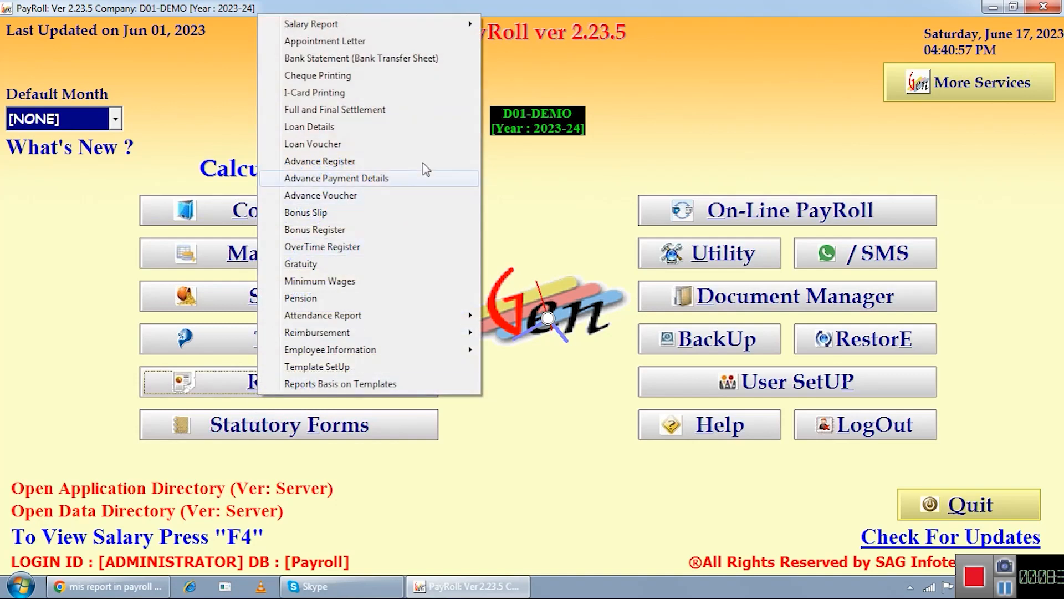
mouse_move(416, 317)
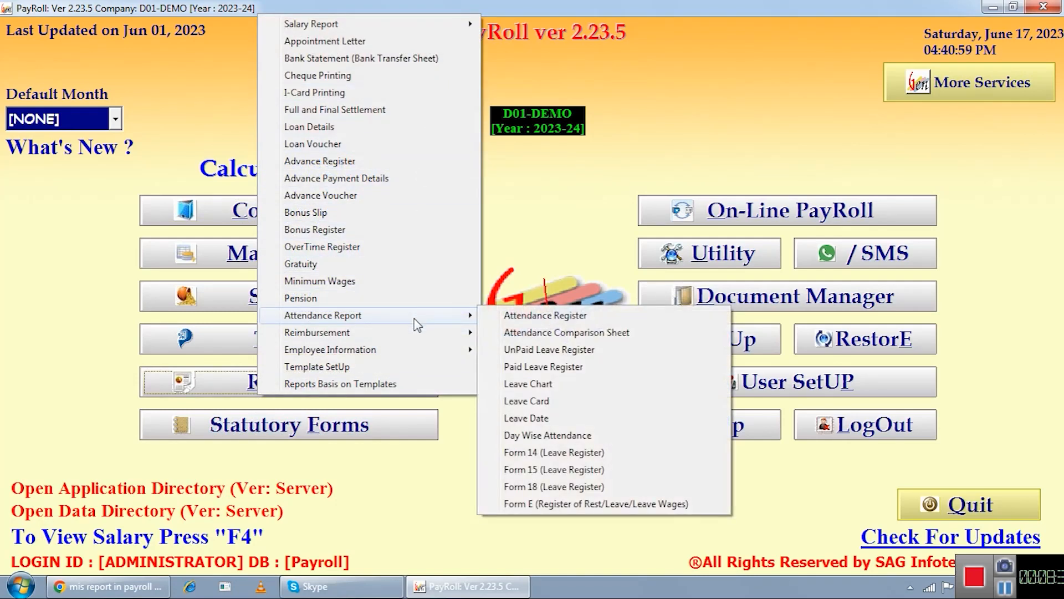
mouse_move(419, 355)
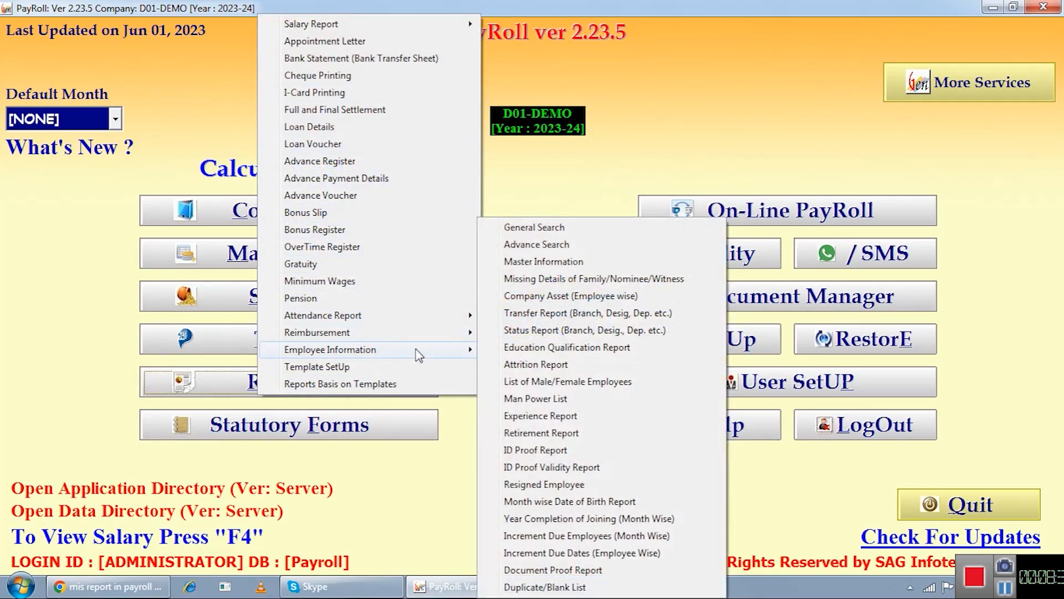
click(378, 370)
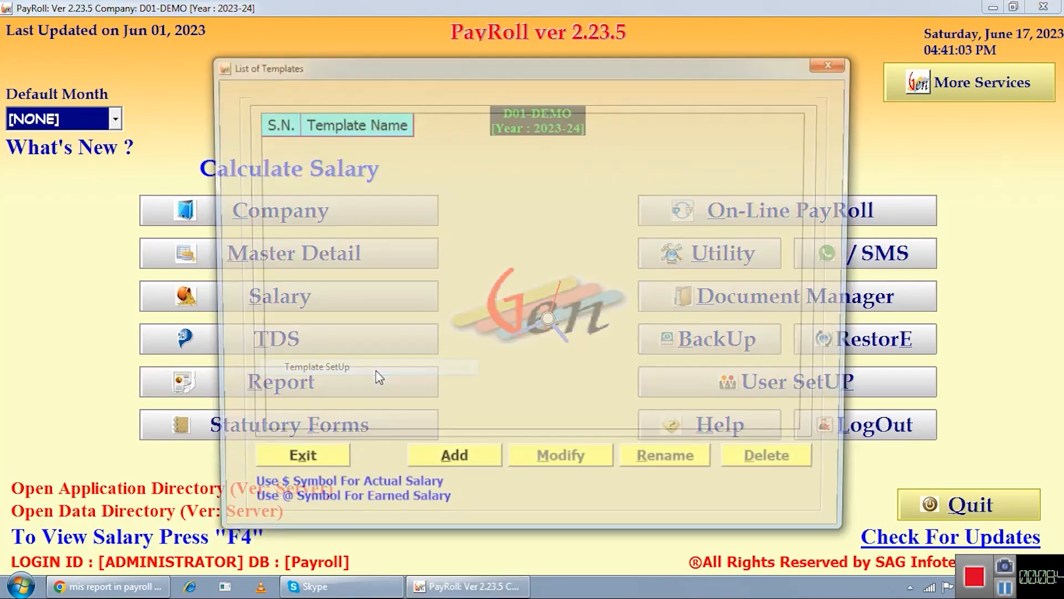
click(430, 469)
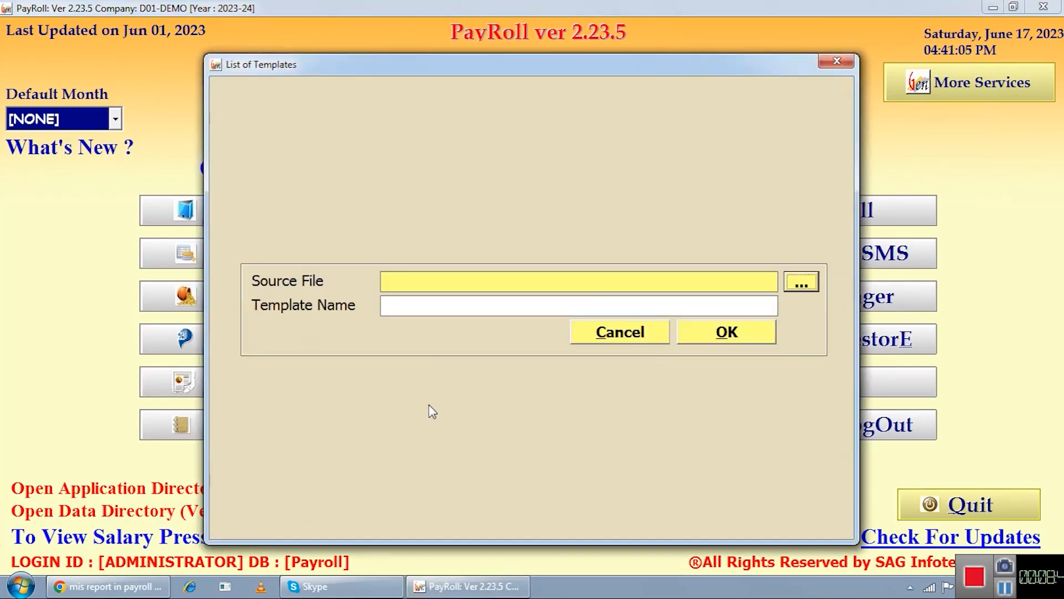
click(632, 334)
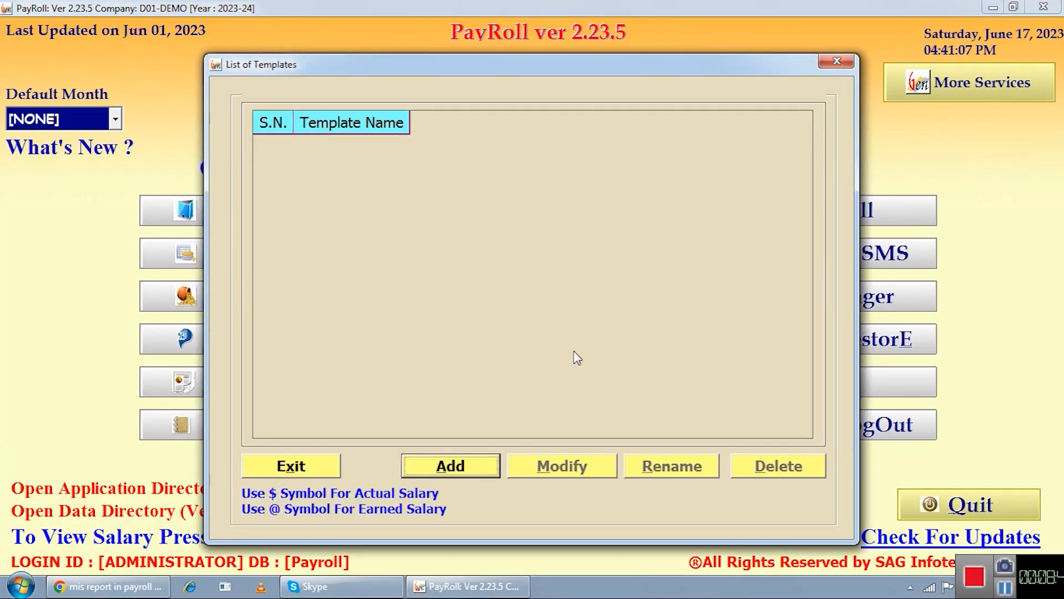
click(339, 470)
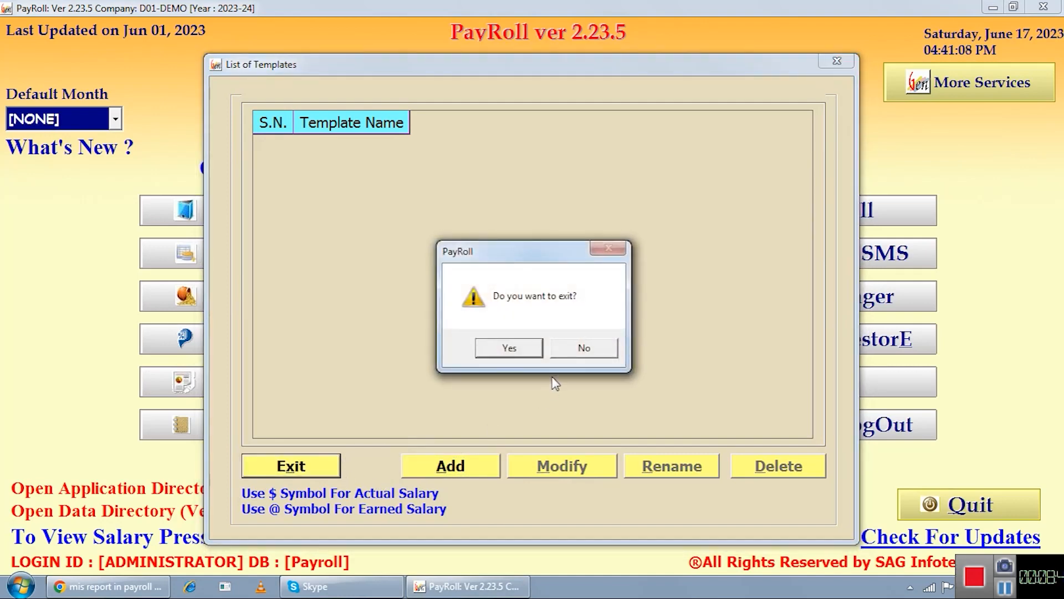
click(511, 349)
Proceed with the employee-wise June template report for all employees and open the template set-up from the template file selection.
click(369, 383)
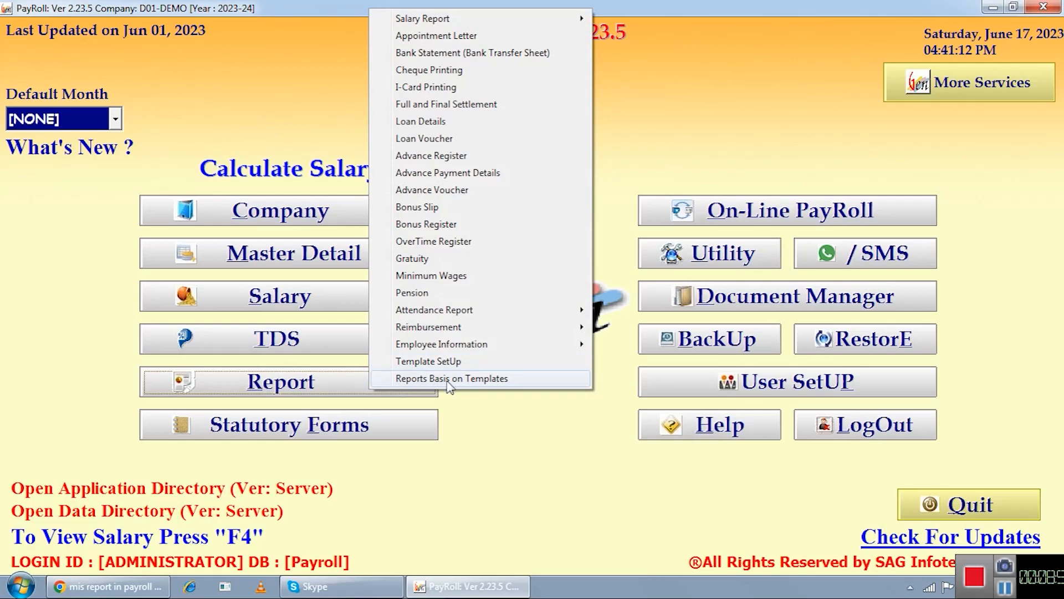
click(449, 382)
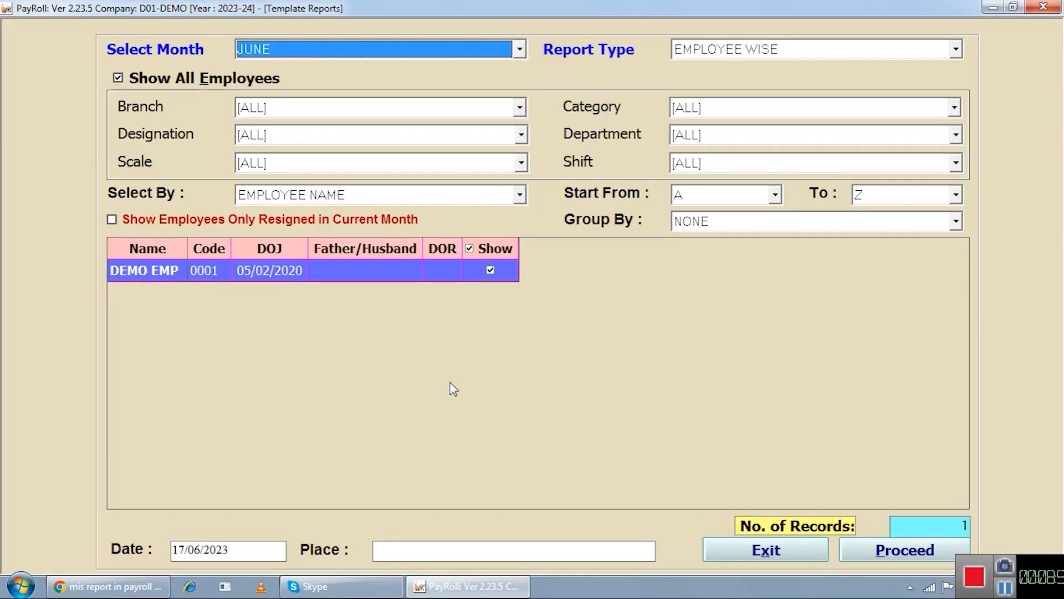
click(893, 555)
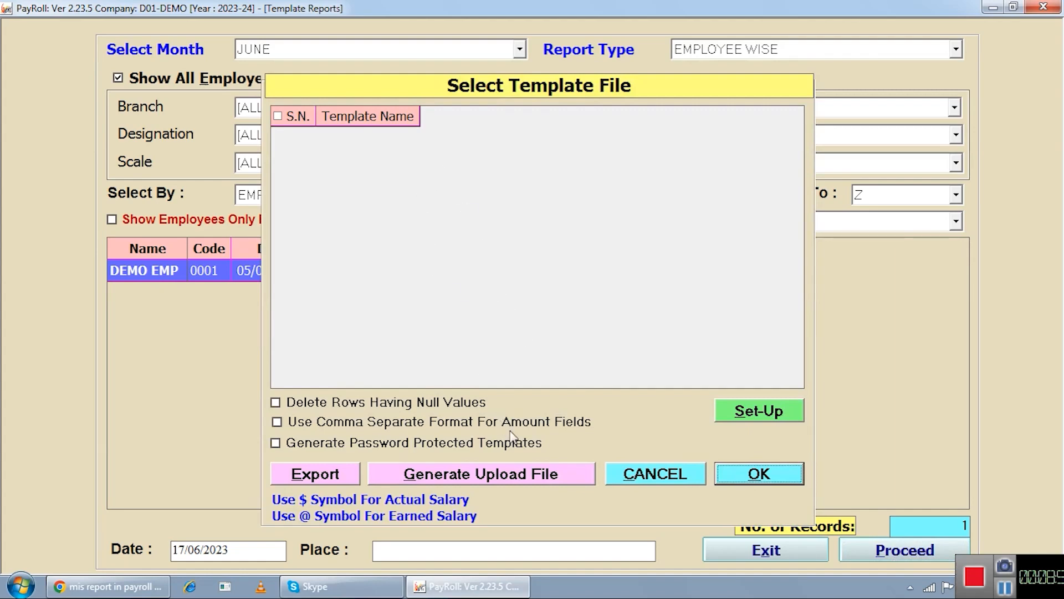
click(740, 425)
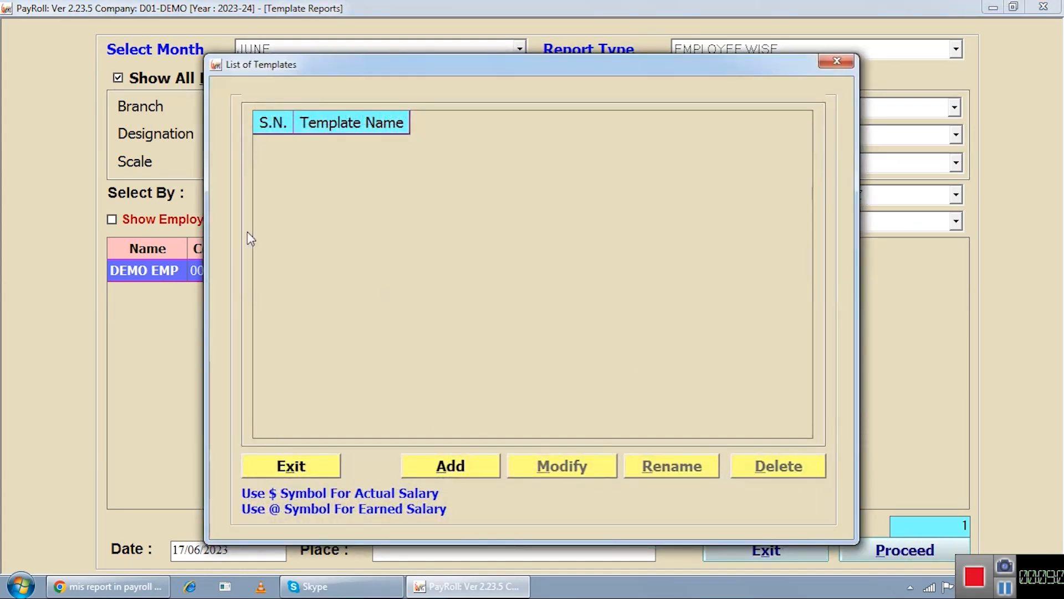
Exit the template list, cancel the template file selection and return to the main screen.
click(291, 465)
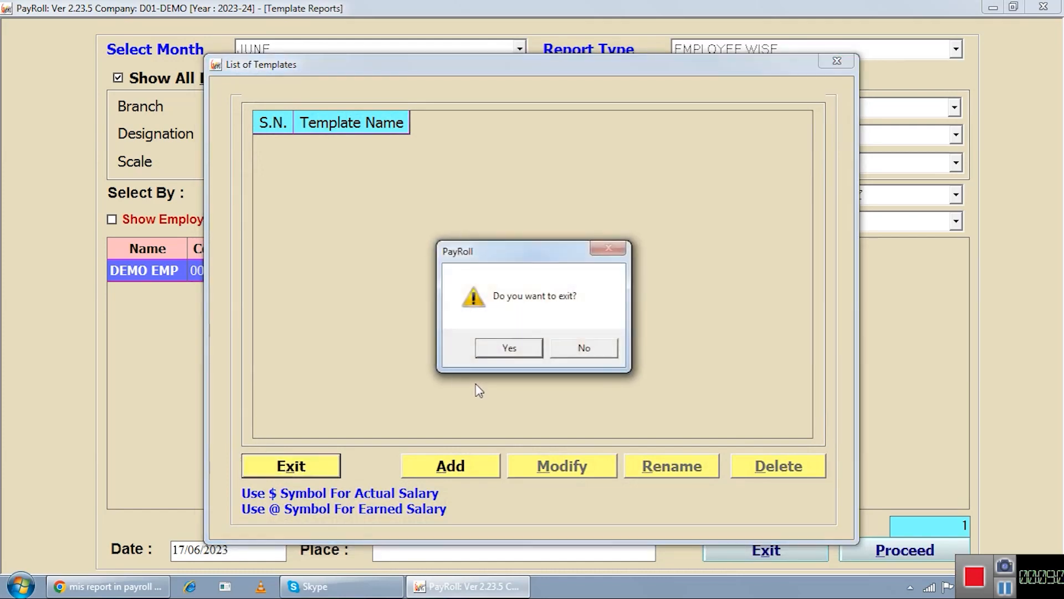
click(501, 350)
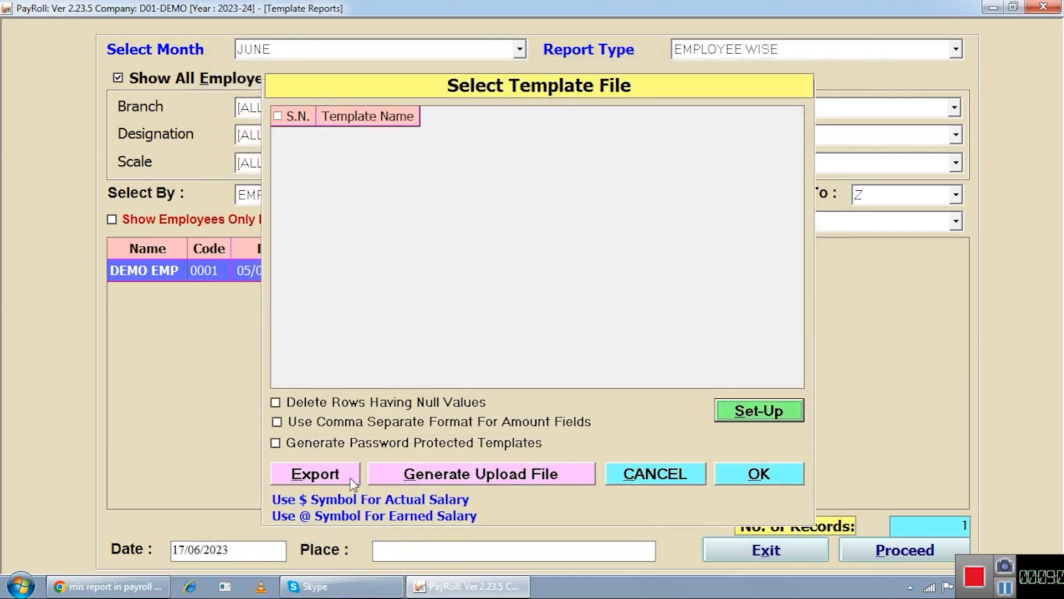
click(628, 477)
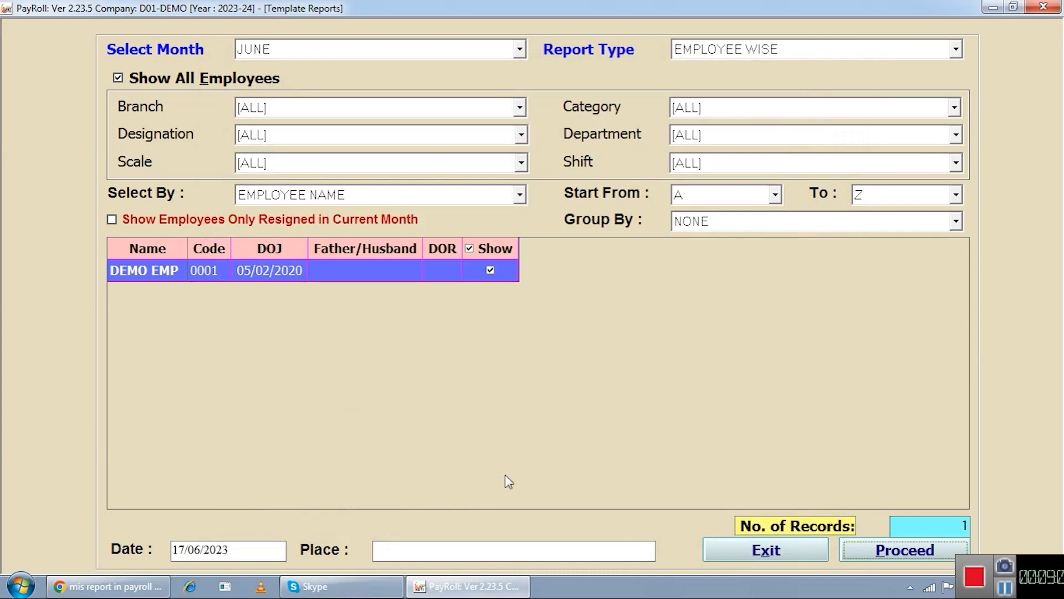
click(767, 550)
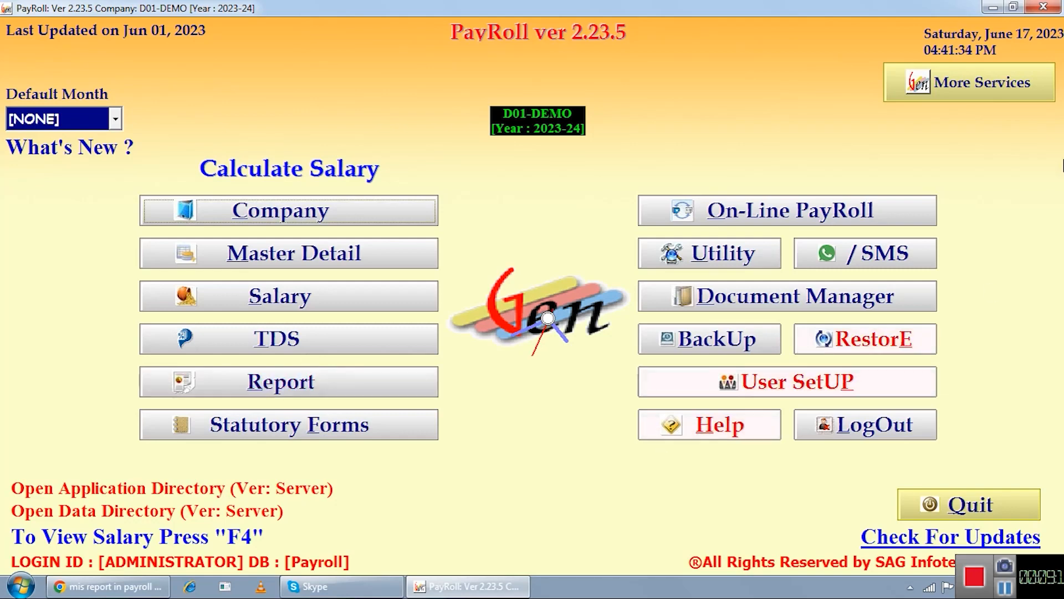
Open the Document Manager, view the entry form for adding an employee document and cancel it.
click(725, 302)
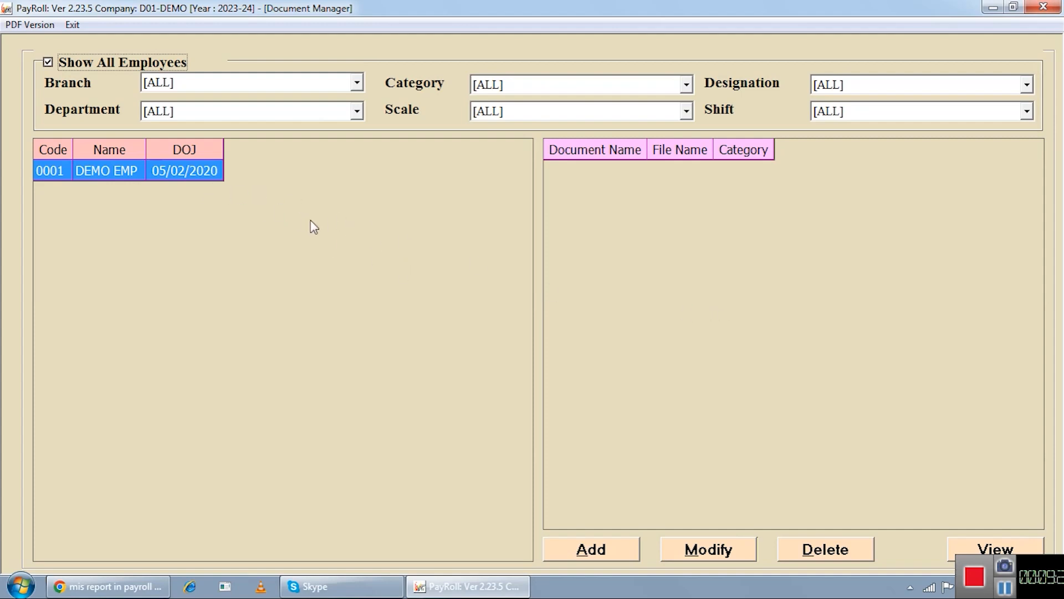
click(583, 557)
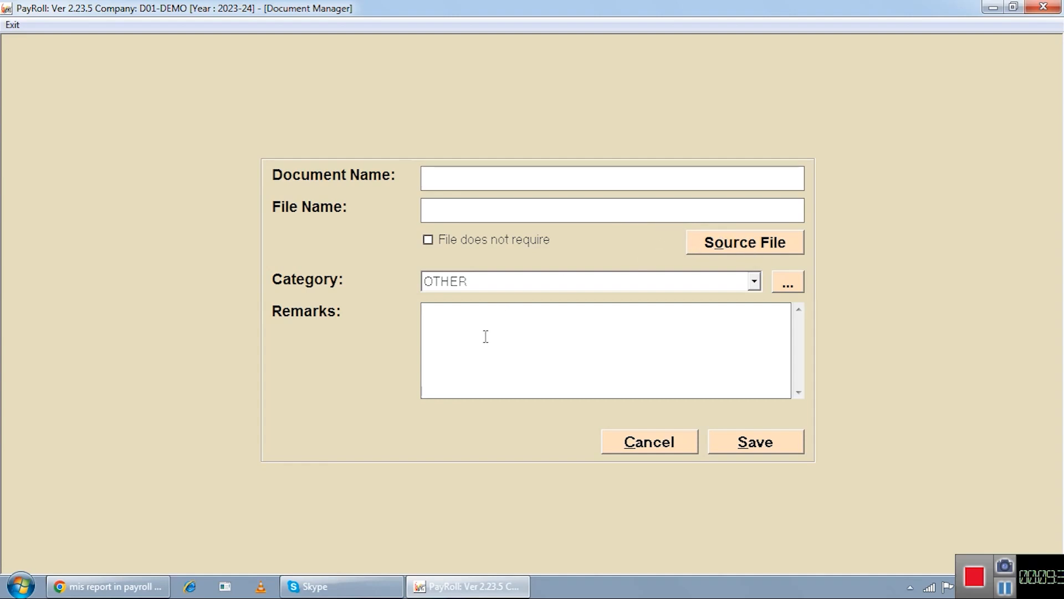
click(663, 444)
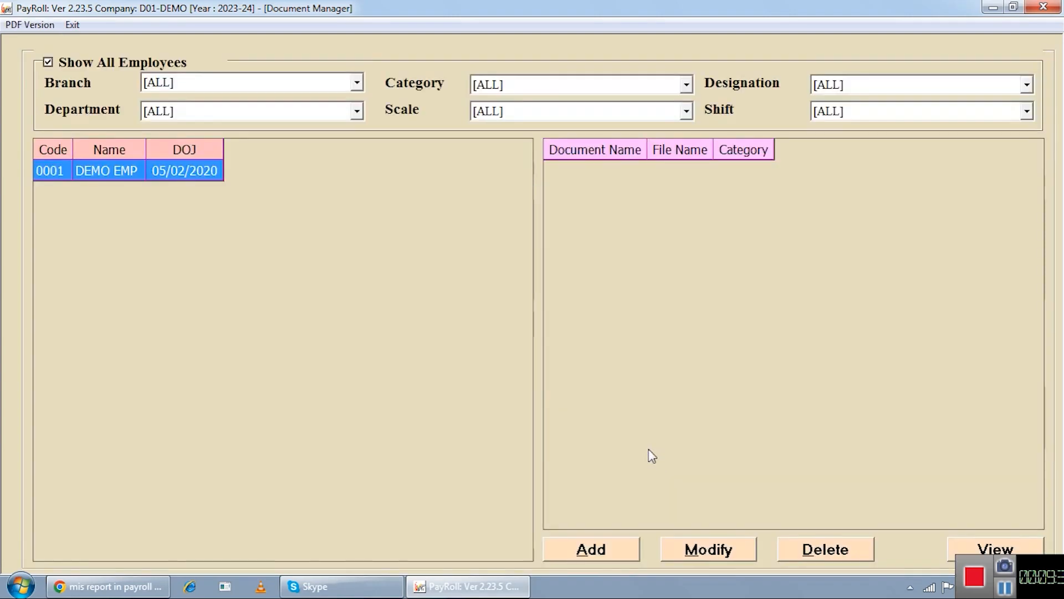
Try to view the demo employee's documents, and exit the Document Manager to the main screen.
click(91, 171)
click(963, 548)
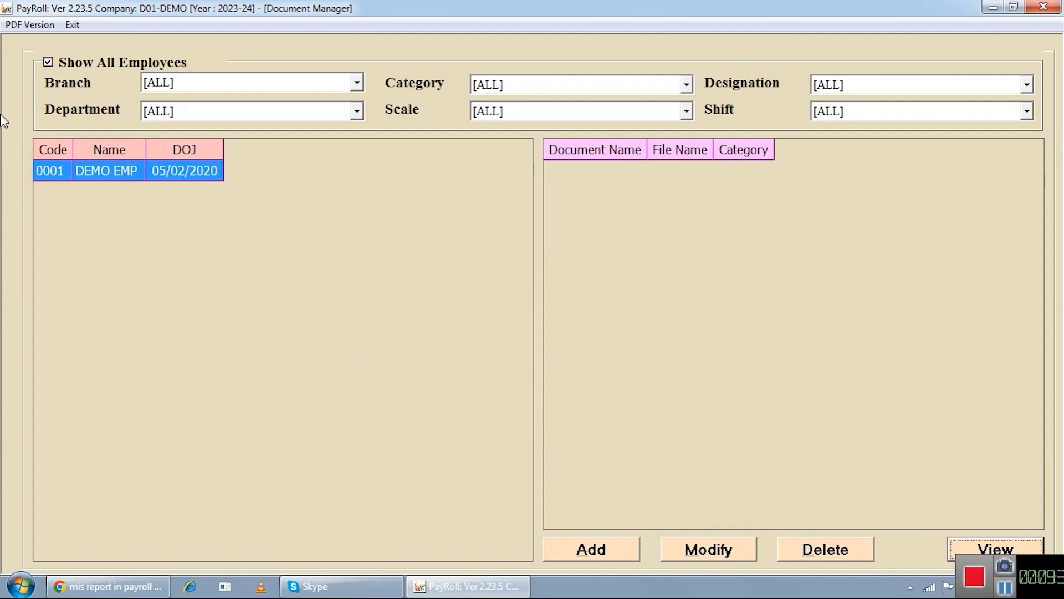
click(72, 26)
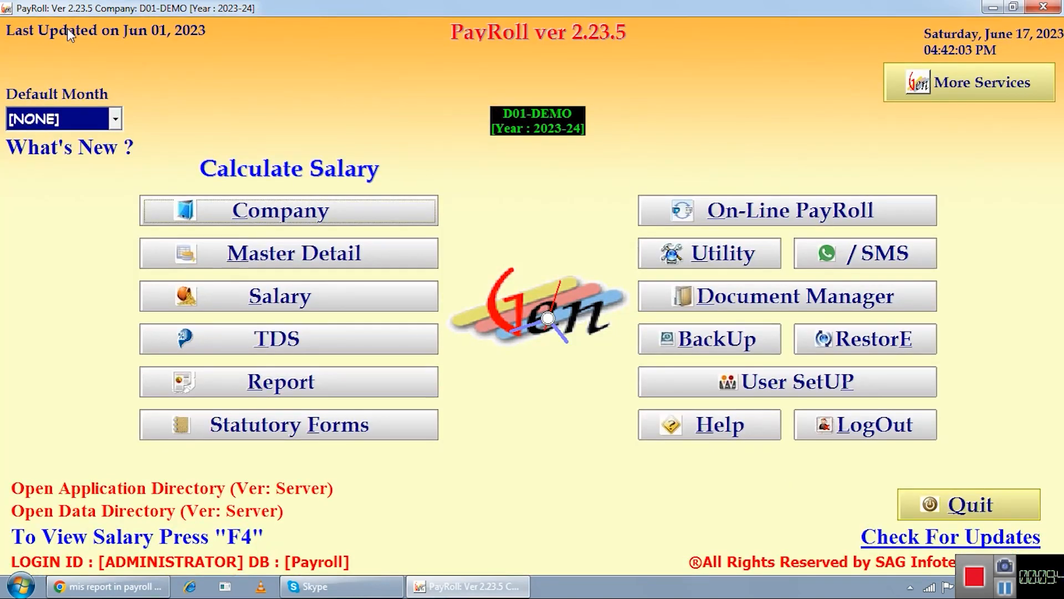